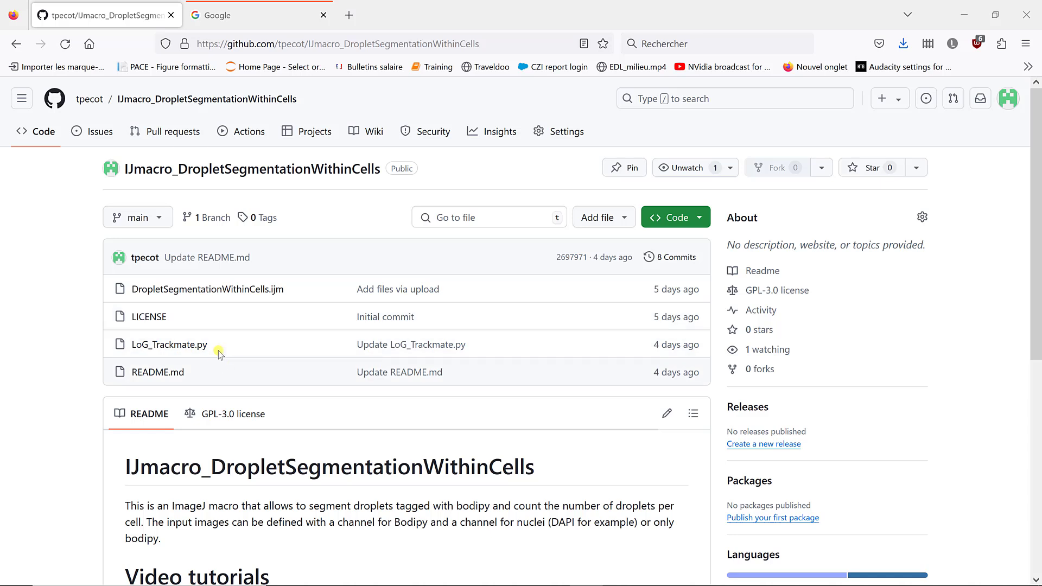
Download the raw DropletSegmentationWithinCells.ijm macro from GitHub into Téléchargements.
left_click(199, 289)
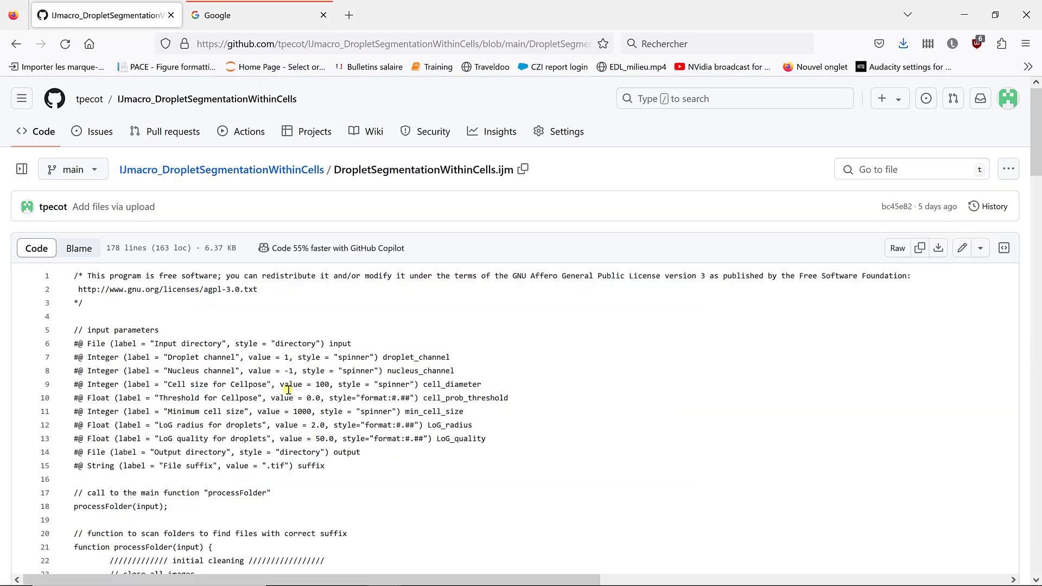
left_click(940, 248)
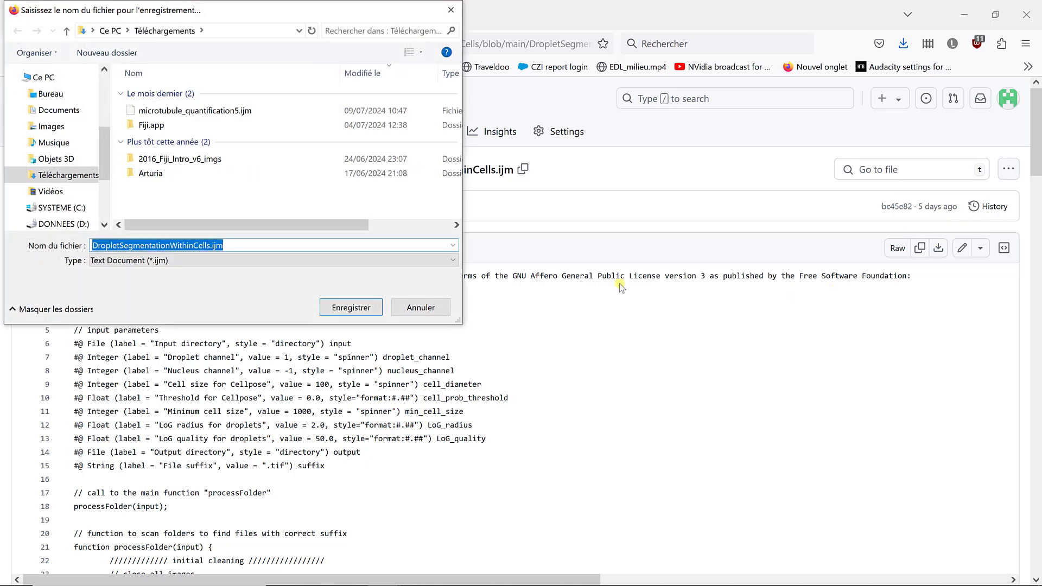
left_click(343, 307)
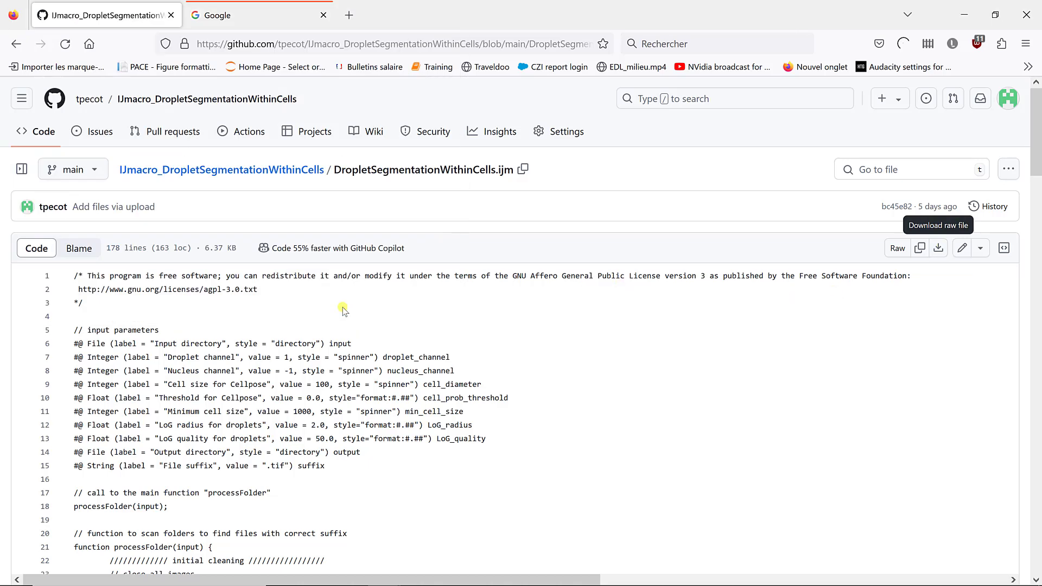
left_click(203, 171)
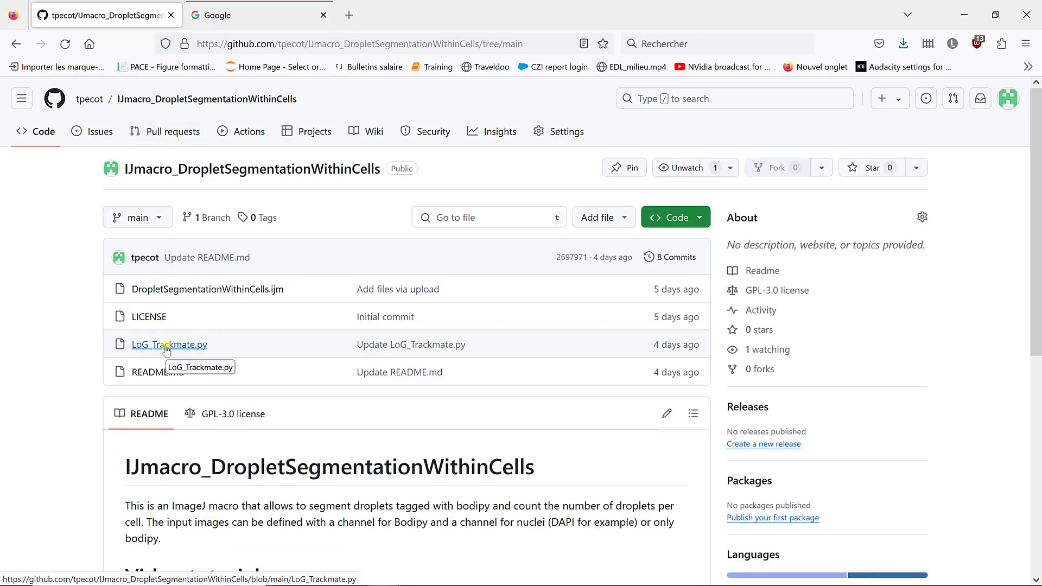
Download the raw LoG_Trackmate.py script into Téléchargements as well.
left_click(167, 347)
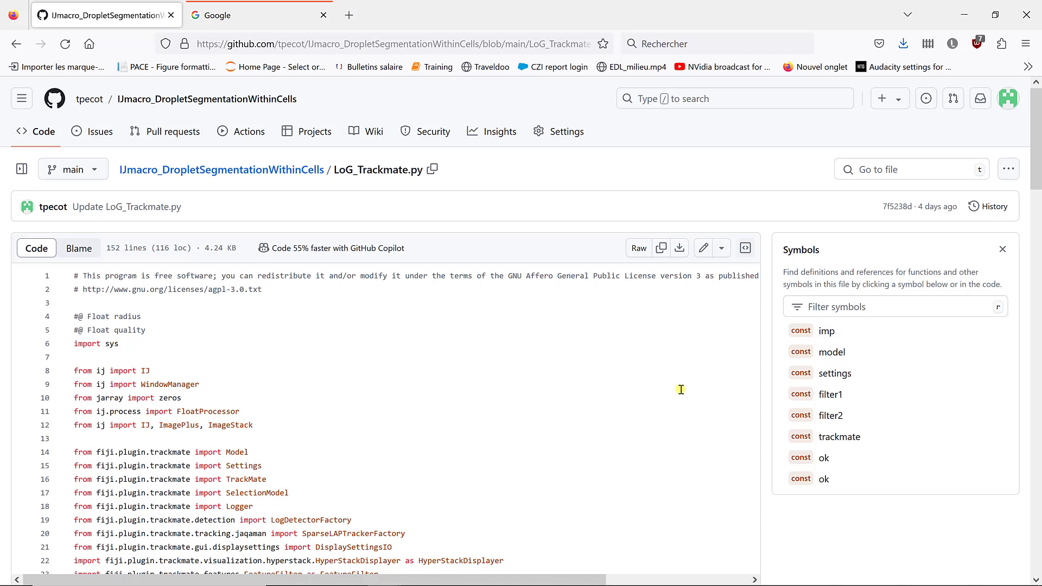
left_click(680, 251)
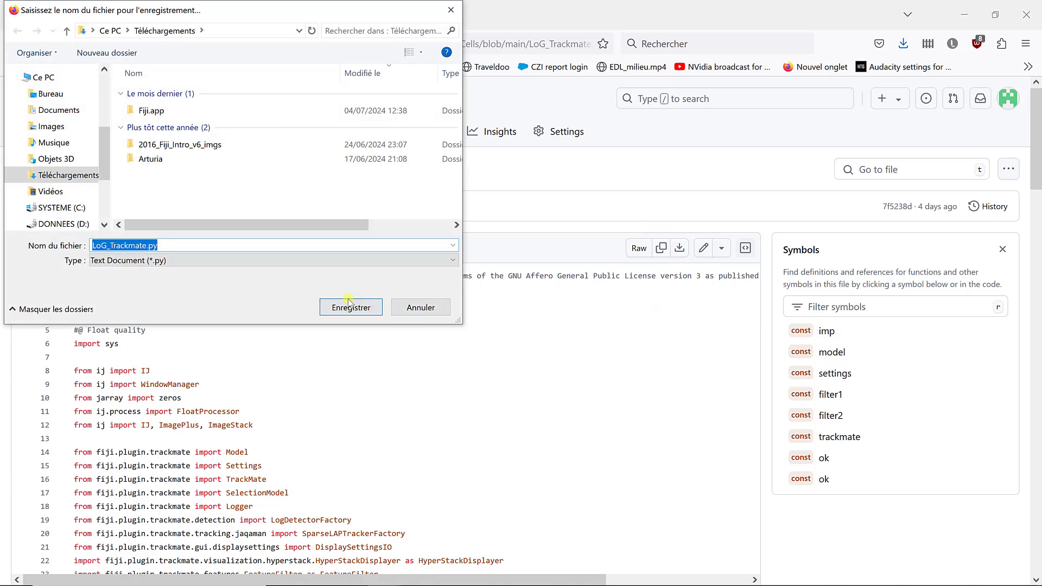
left_click(348, 308)
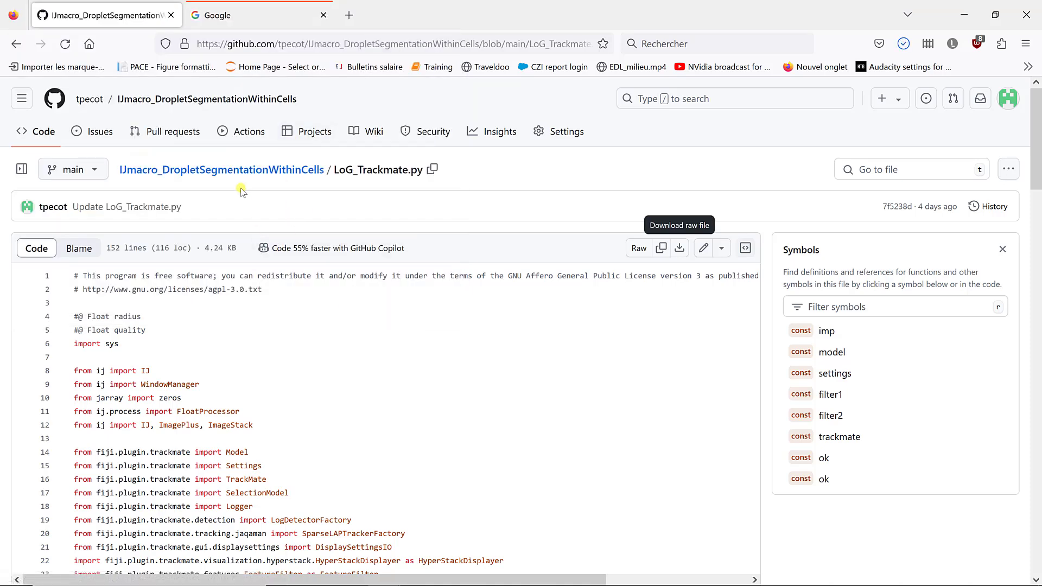
left_click(222, 172)
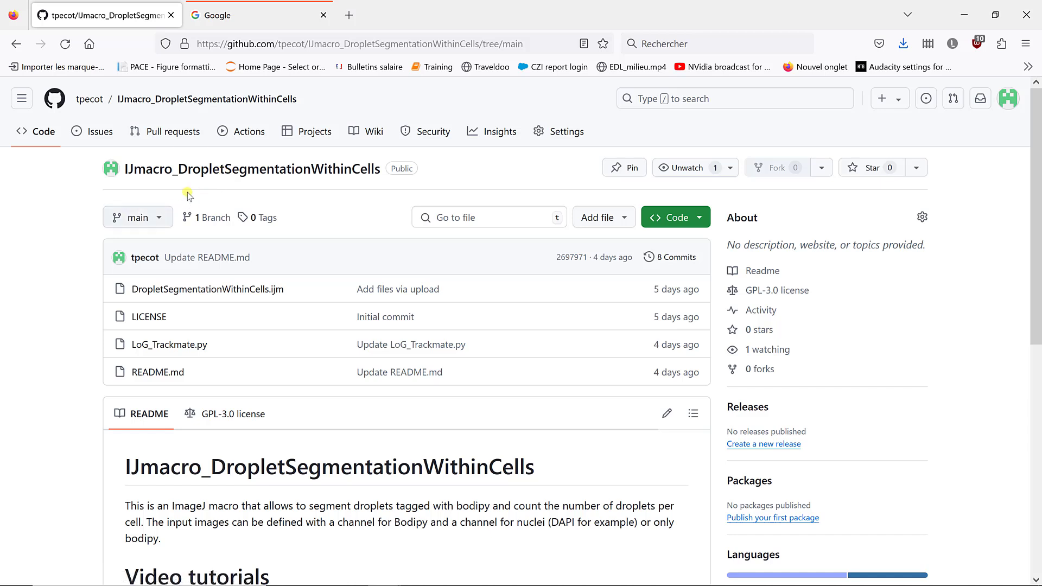
Search Google for 'fiji download' and open the imagej.net Fiji Downloads page.
left_click(238, 13)
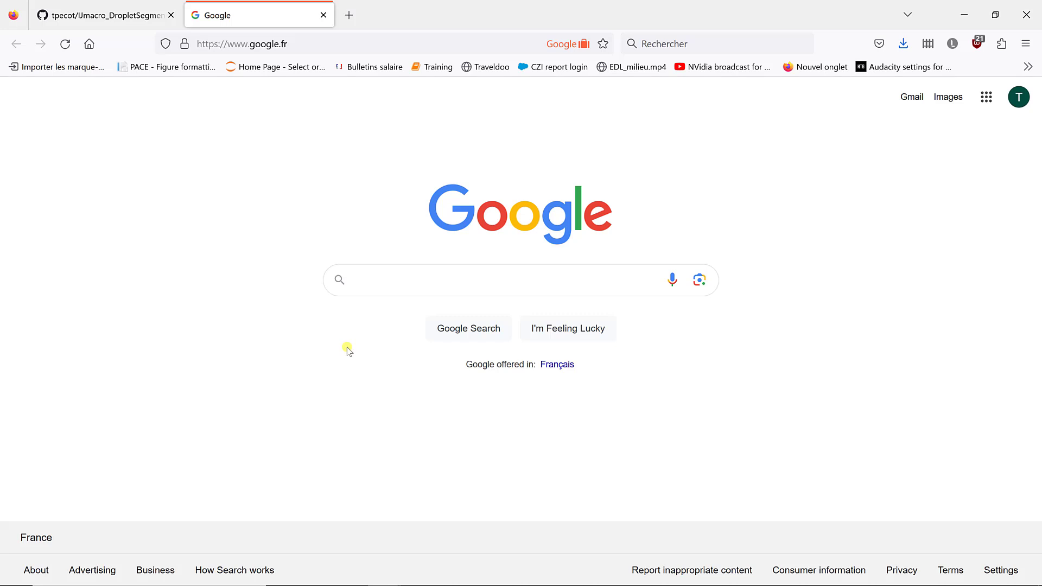
left_click(399, 274)
type("fiji do")
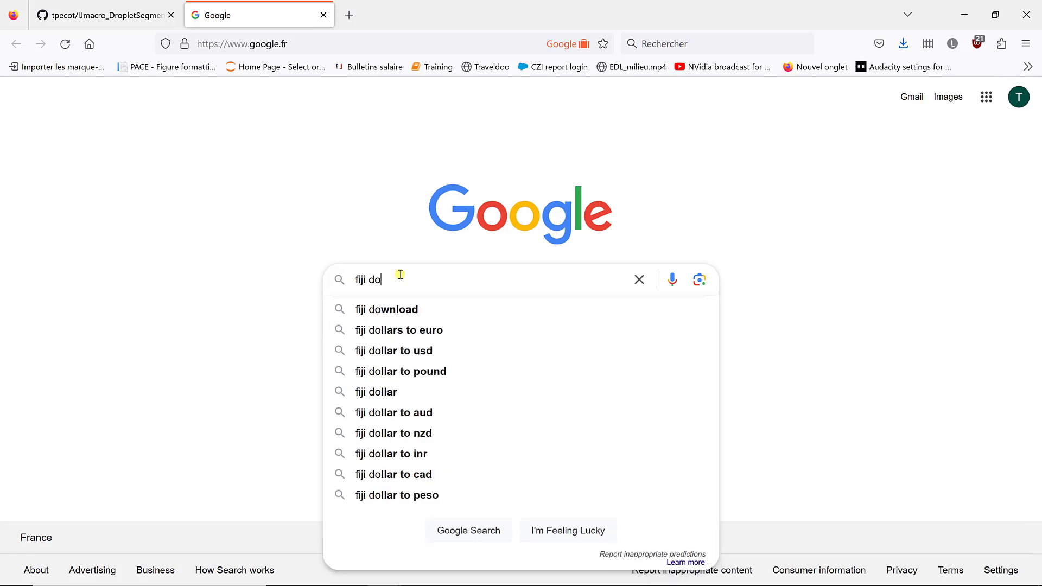
left_click(372, 308)
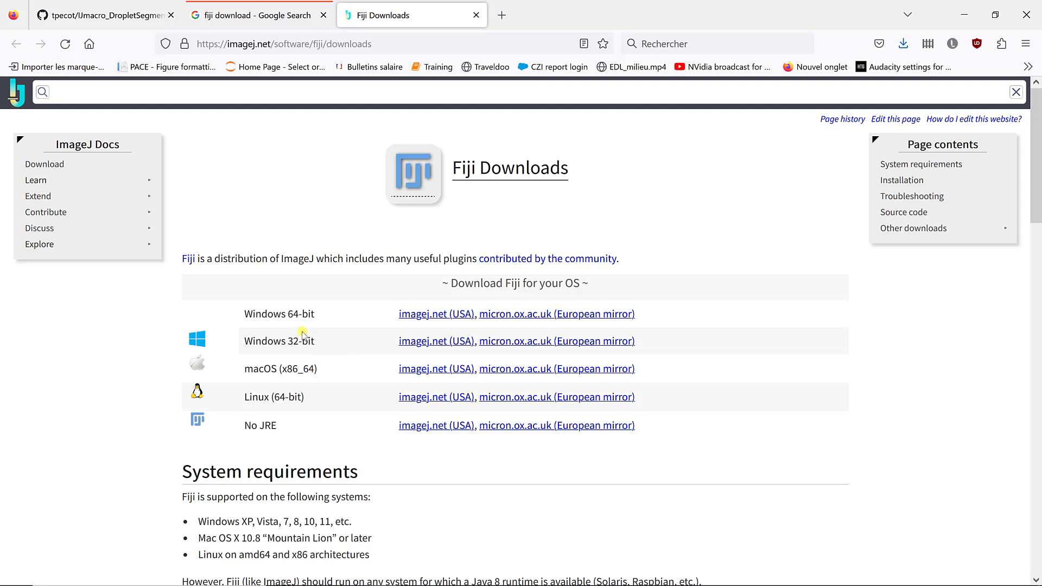
Save fiji-win64.zip for Windows 64-bit from the European mirror into Téléchargements.
left_click(524, 319)
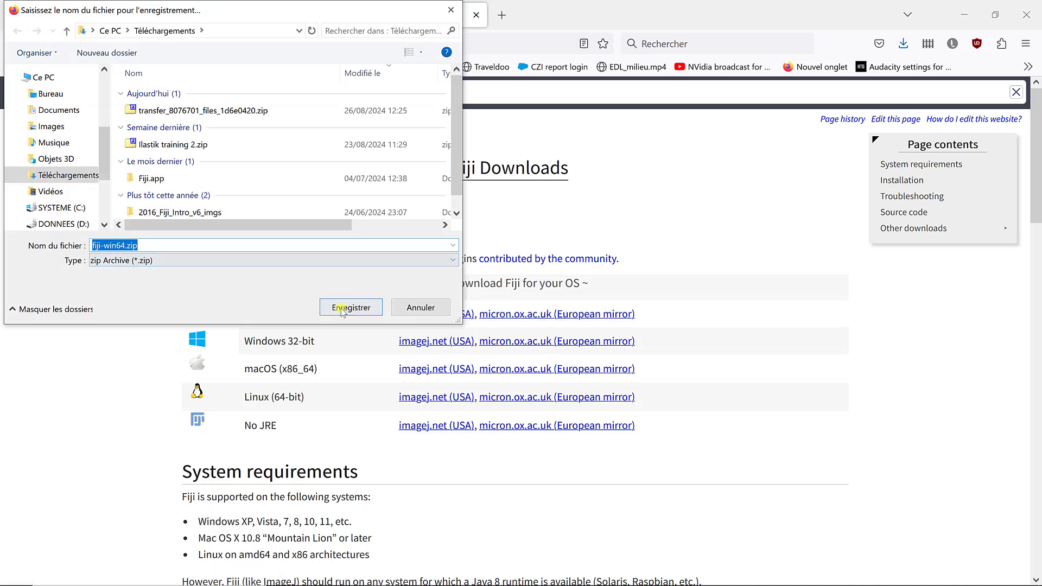
left_click(343, 307)
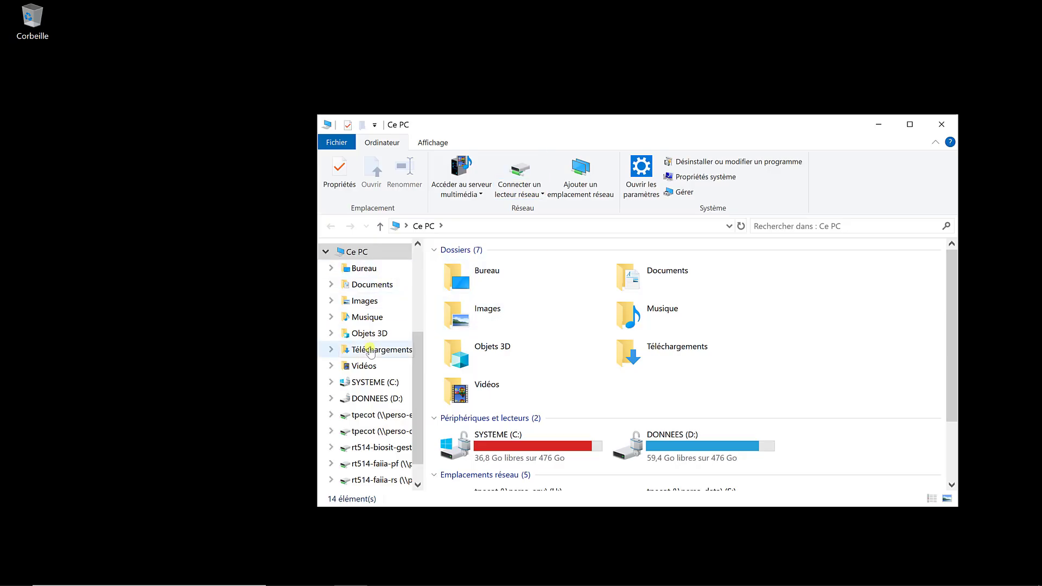
Move fiji-win64.zip, the droplet macro and LoG_Trackmate.py from Téléchargements to the desktop.
left_click(370, 350)
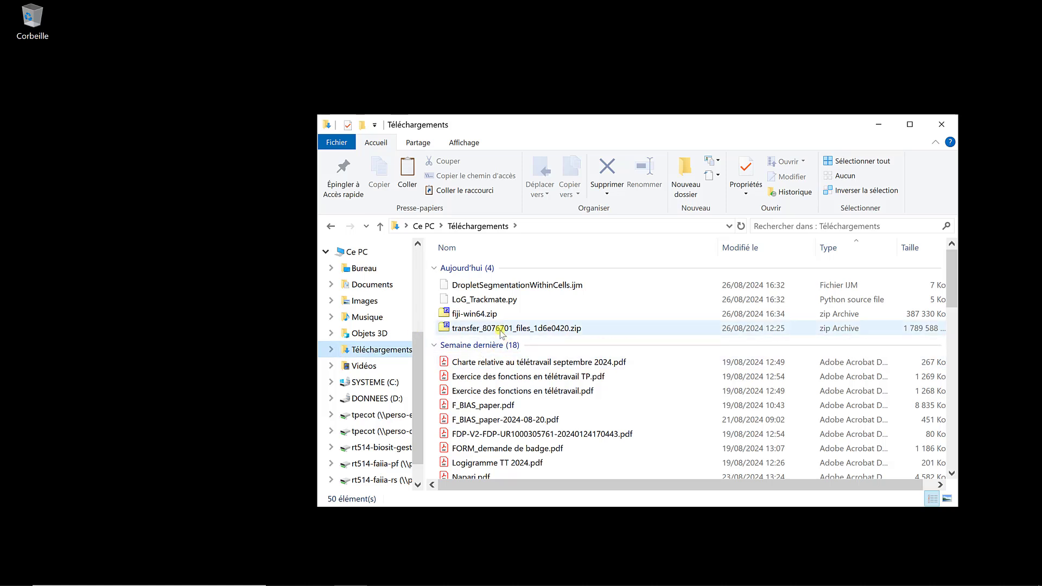
left_click(474, 316)
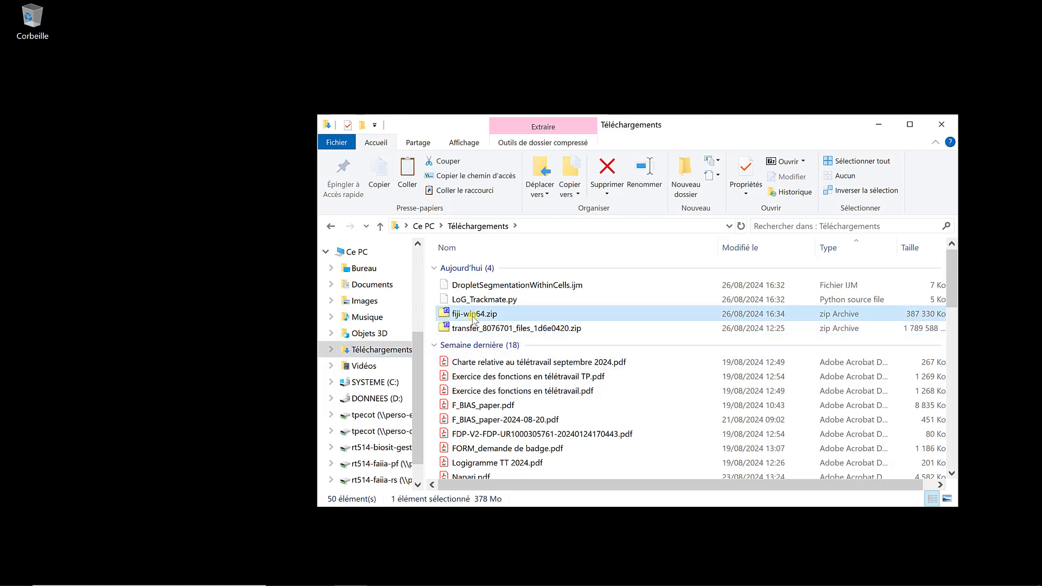
left_click_drag(473, 317, 122, 215)
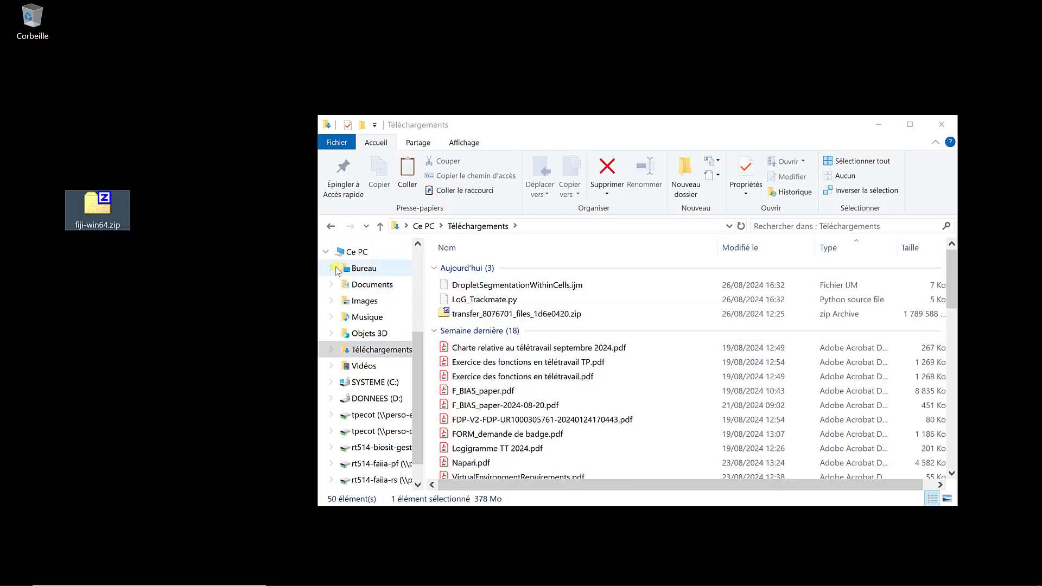
left_click(471, 289)
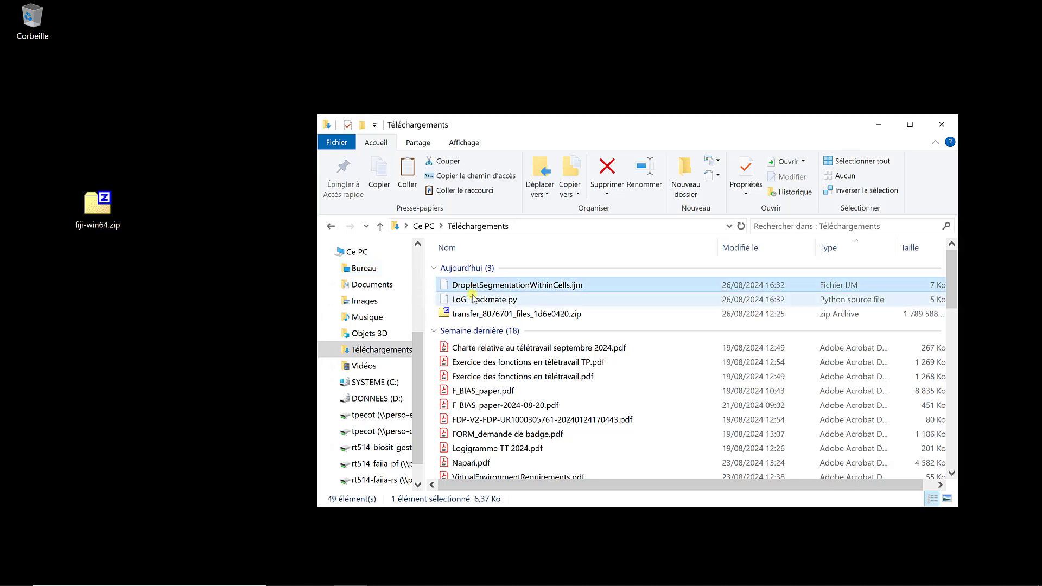
left_click(472, 299, "shift")
left_click_drag(472, 298, 172, 307)
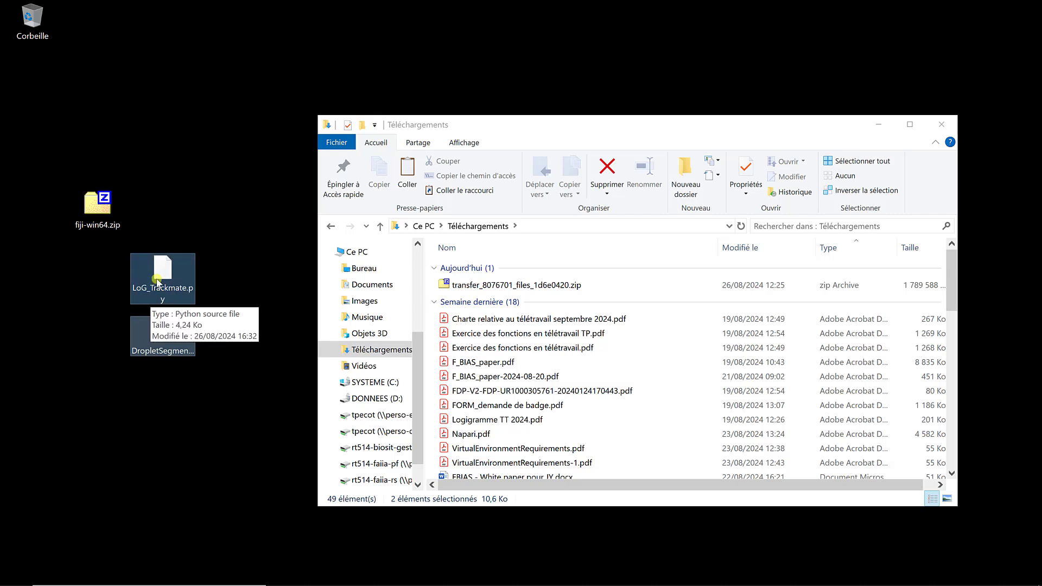
Extract fiji-win64.zip on the desktop with 7-Zip 'Extraire Ici' and minimize Explorer.
right_click(117, 216)
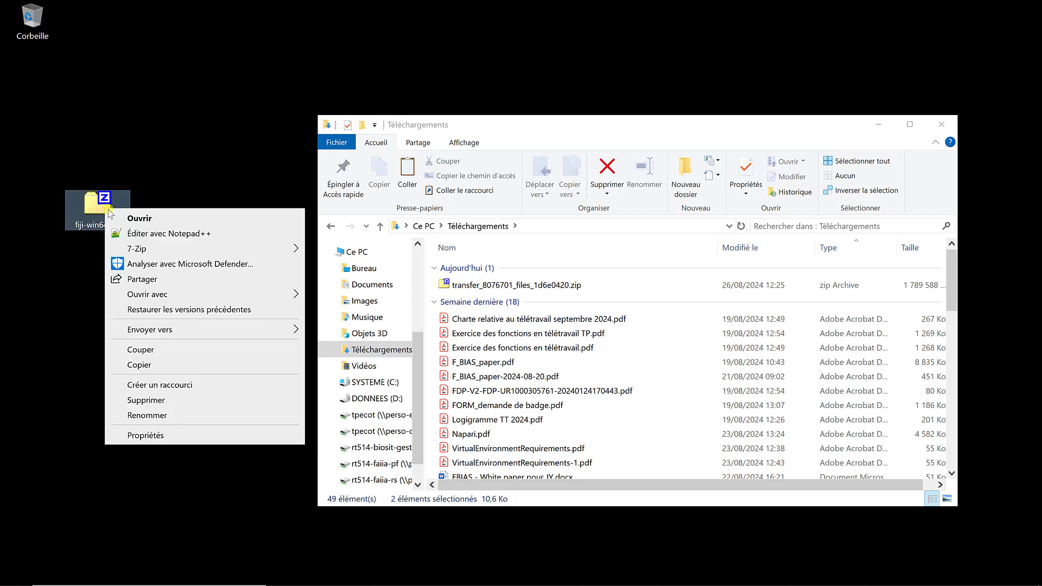
mouse_move(278, 249)
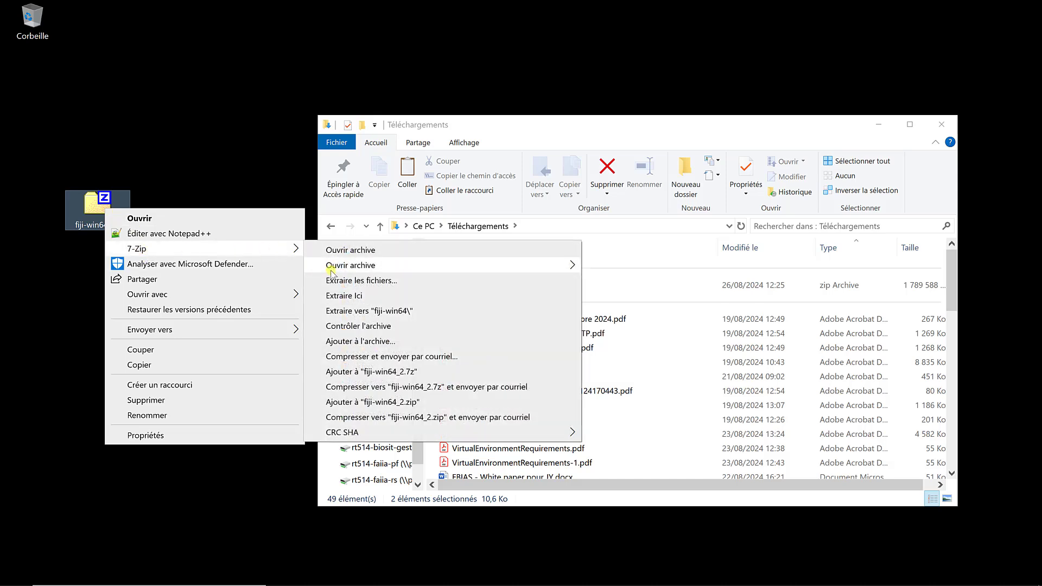
left_click(337, 295)
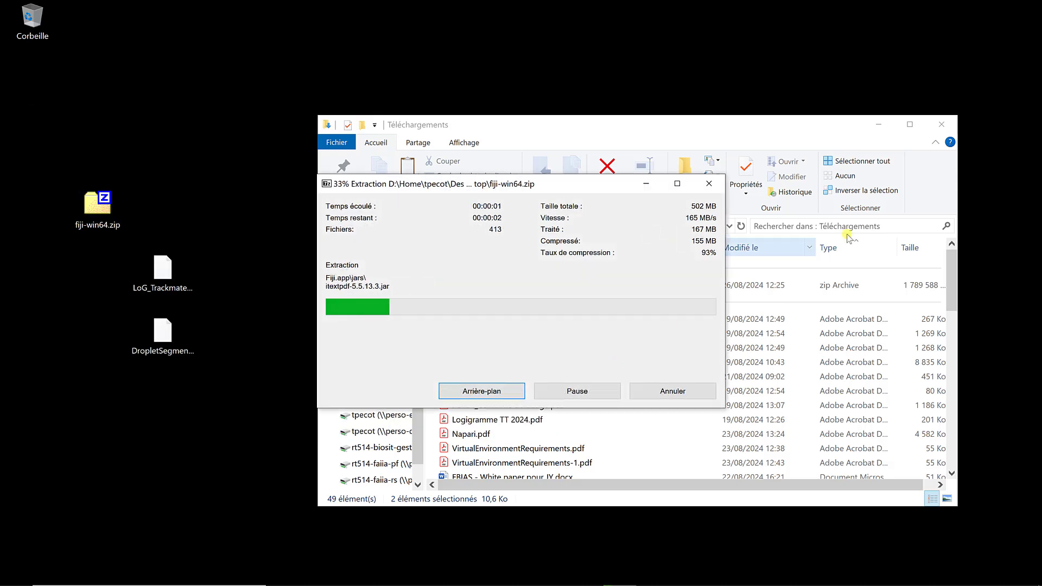
left_click(877, 125)
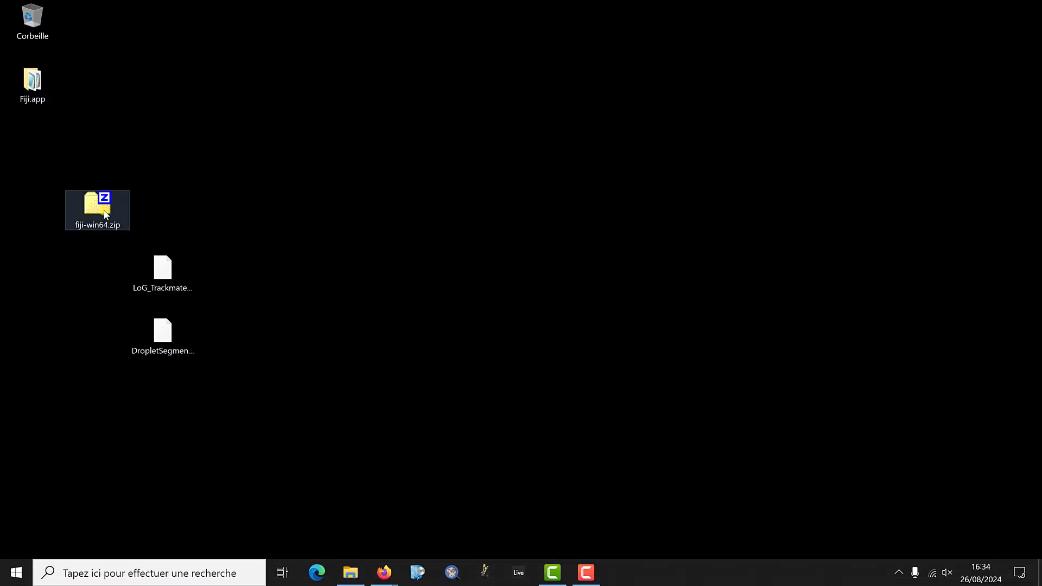
Trash fiji-win64.zip and move LoG_Trackmate.py into Fiji.app\scripts\Plugins.
left_click_drag(106, 214, 32, 21)
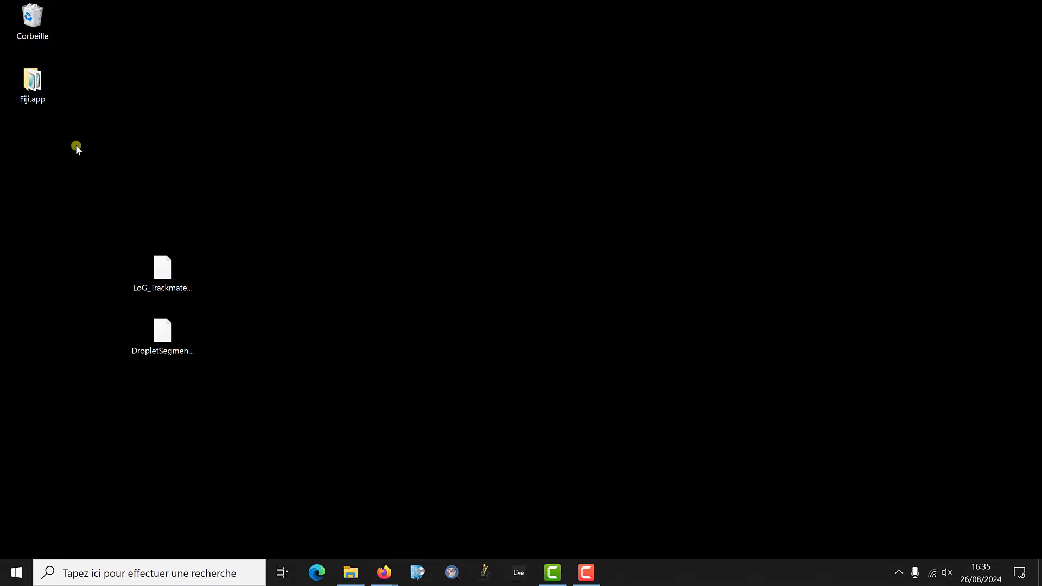
left_click_drag(152, 268, 71, 172)
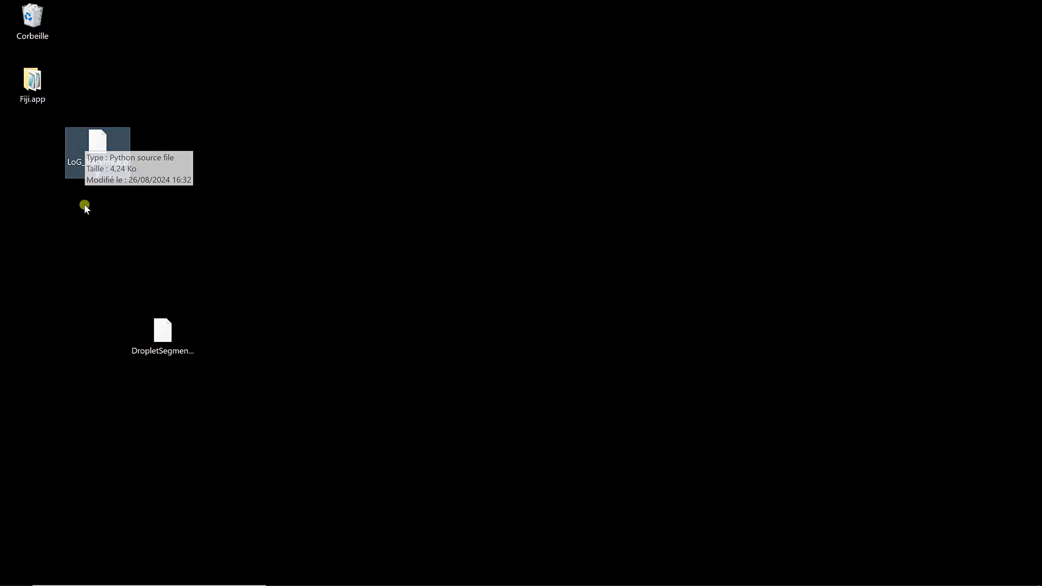
double_click(33, 81)
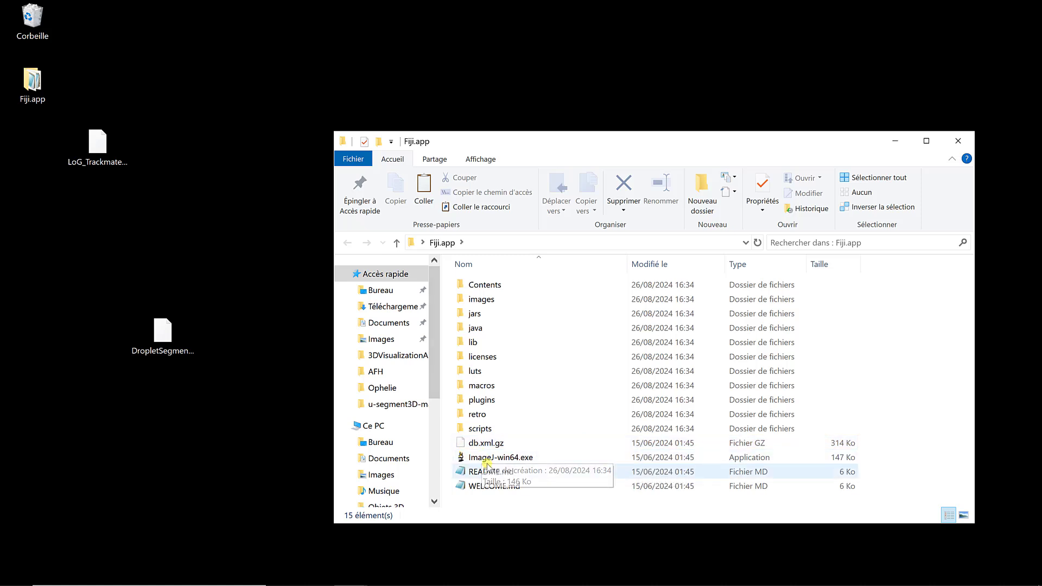
double_click(485, 429)
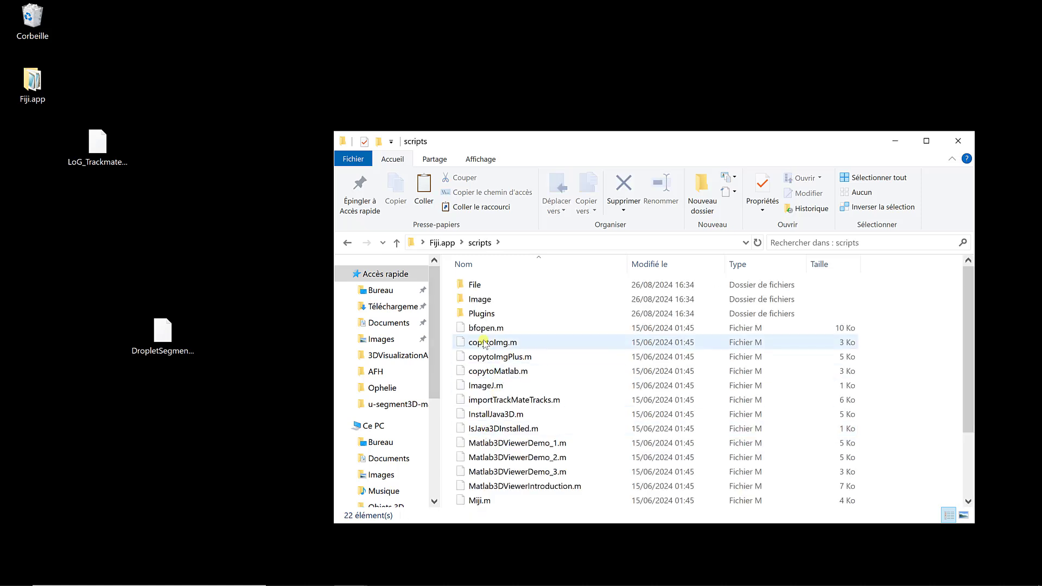
double_click(482, 314)
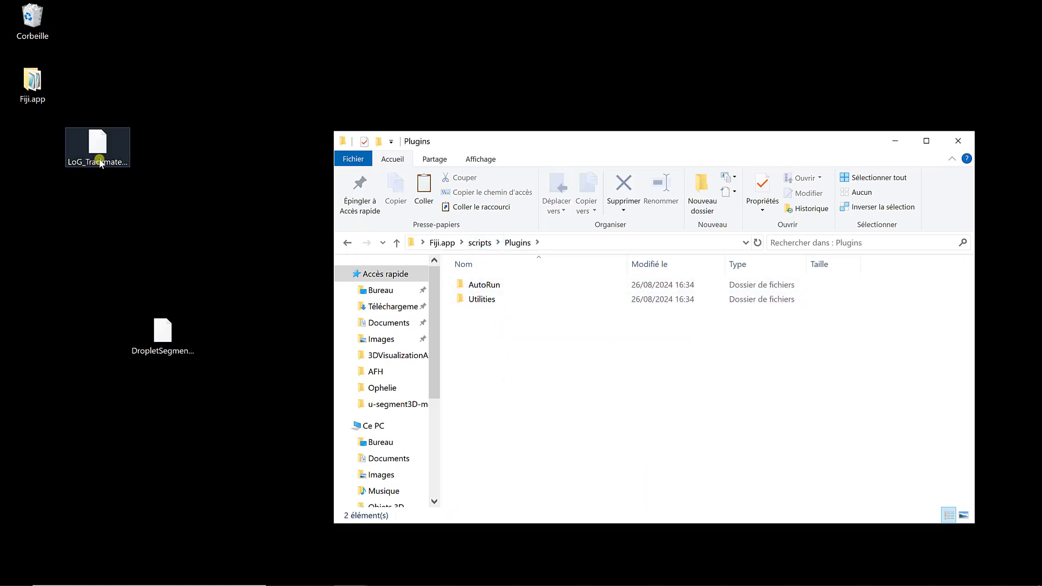
left_click_drag(99, 162, 522, 379)
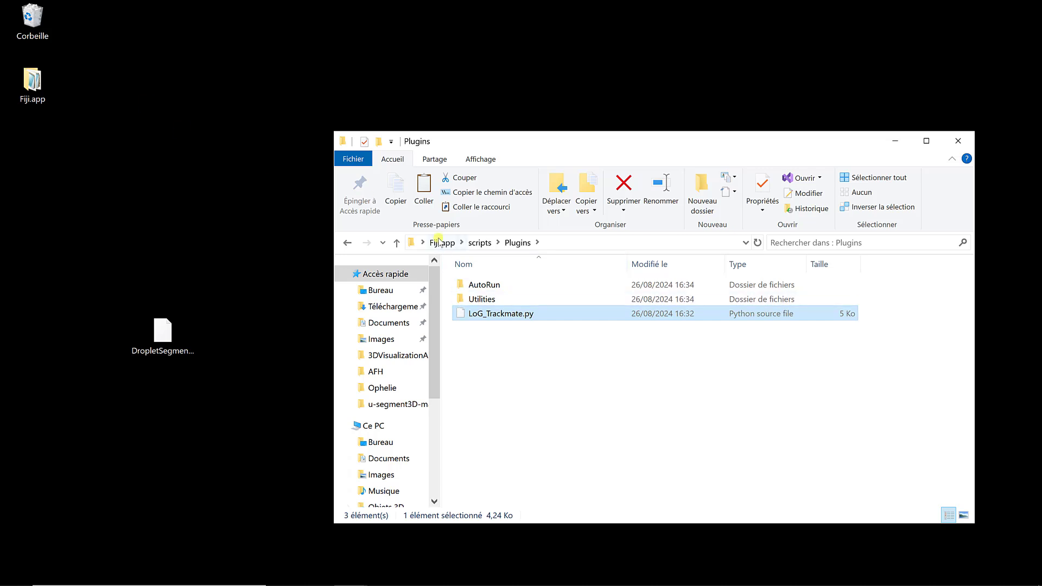
left_click(439, 242)
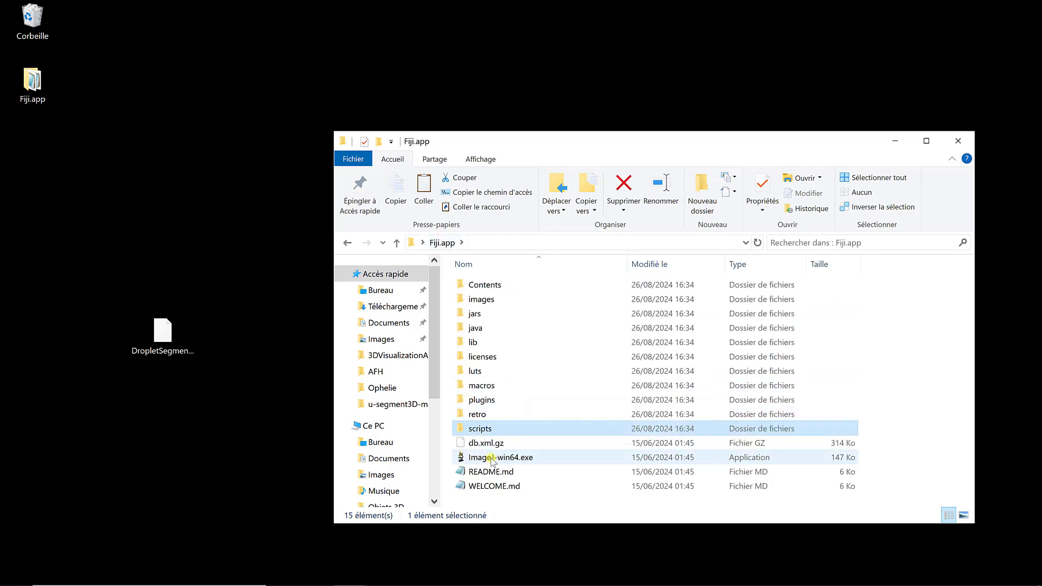
Launch Fiji from ImageJ-win64.exe in the Fiji.app folder.
double_click(492, 459)
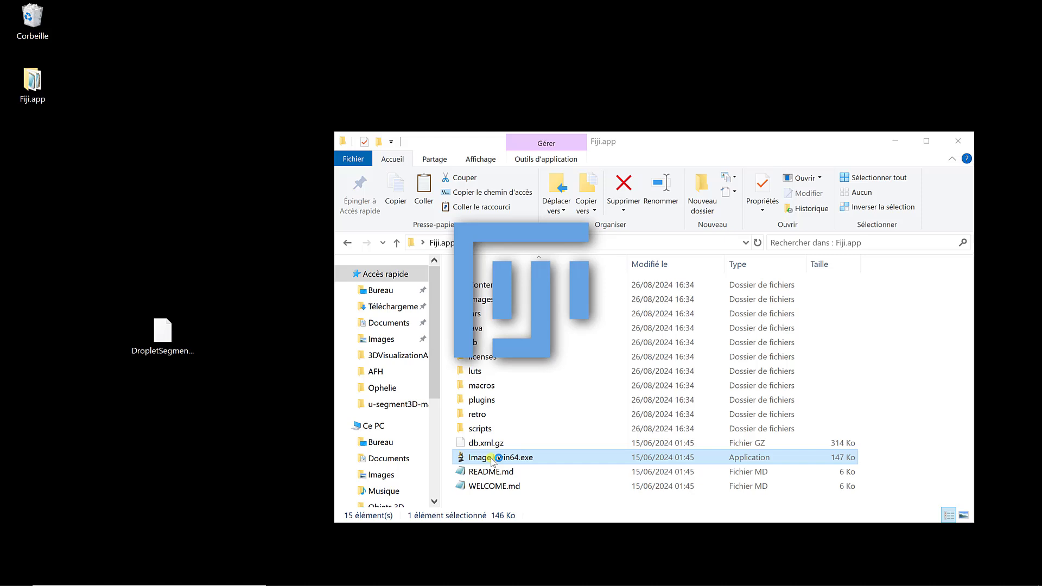
Close the file browser and confirm LoG Trackmate appears at the bottom of the Plugins menu.
left_click_drag(166, 335, 60, 168)
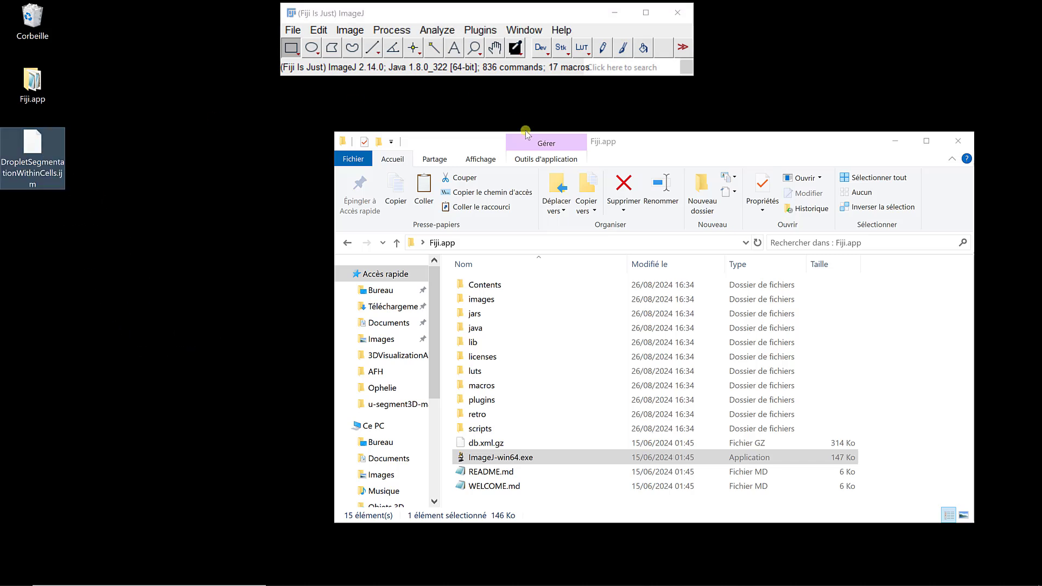
key("alt+F4")
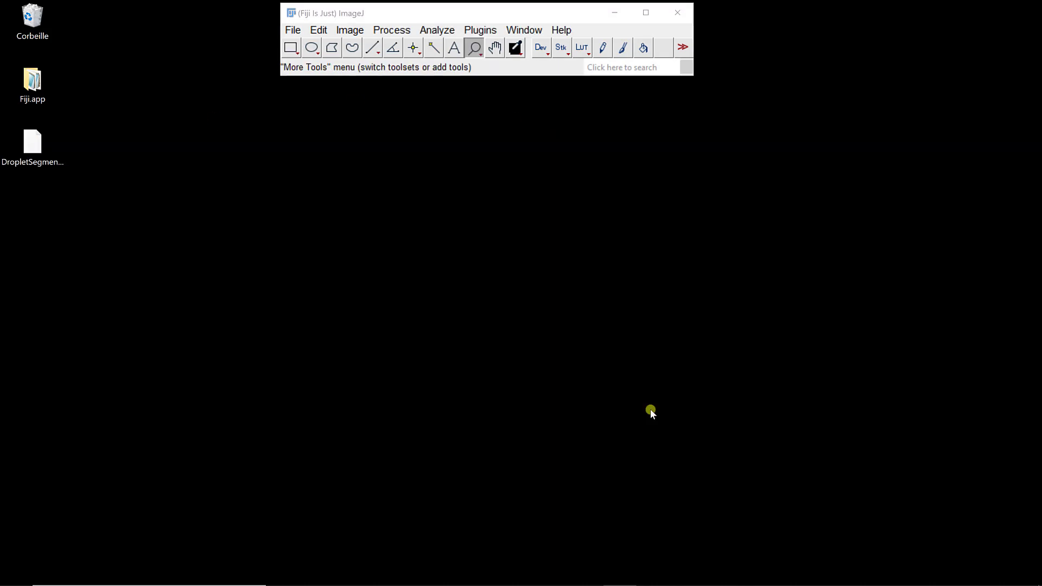
left_click(480, 30)
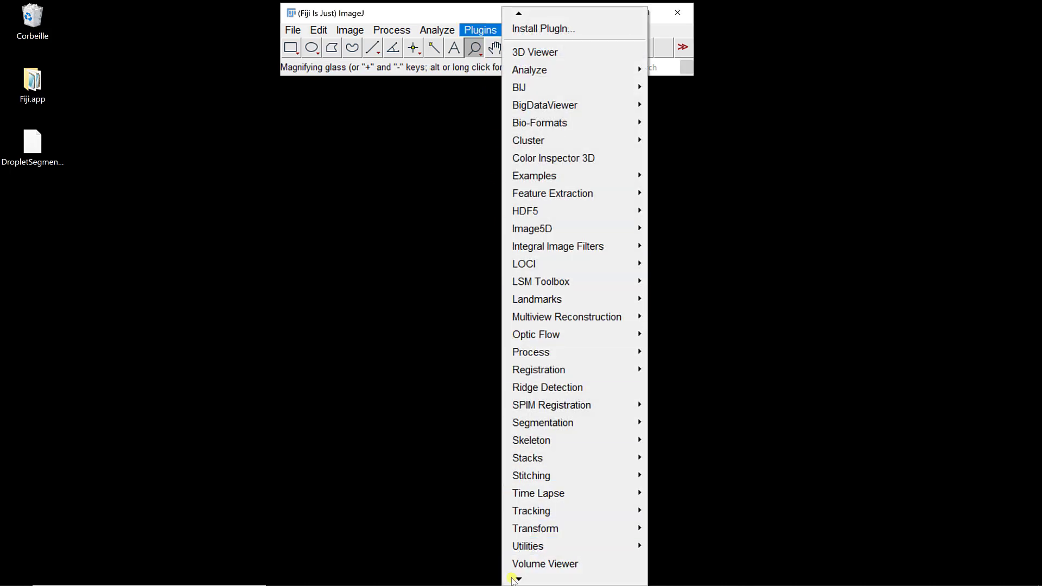
mouse_move(513, 580)
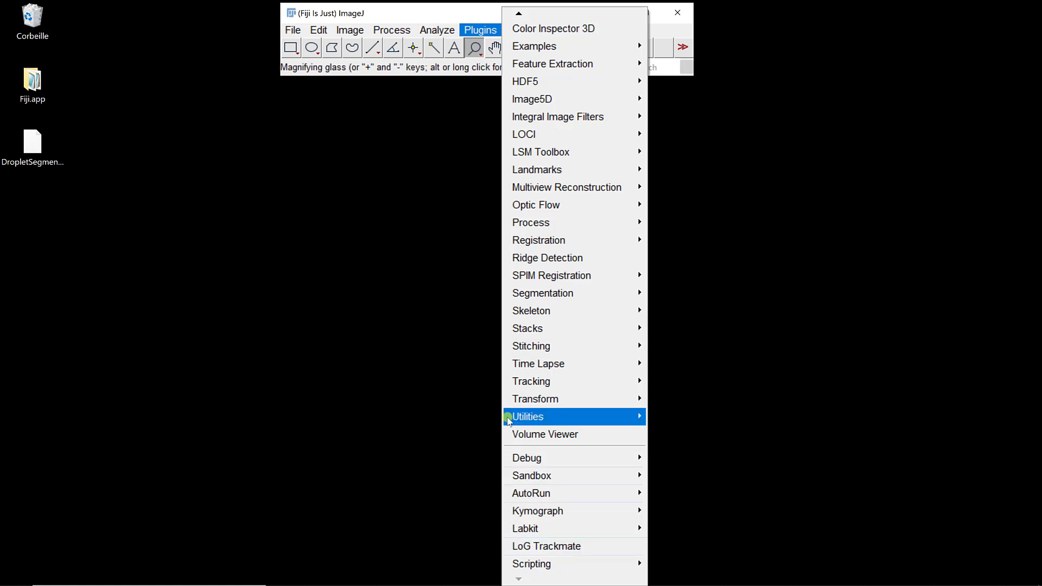
left_click(485, 30)
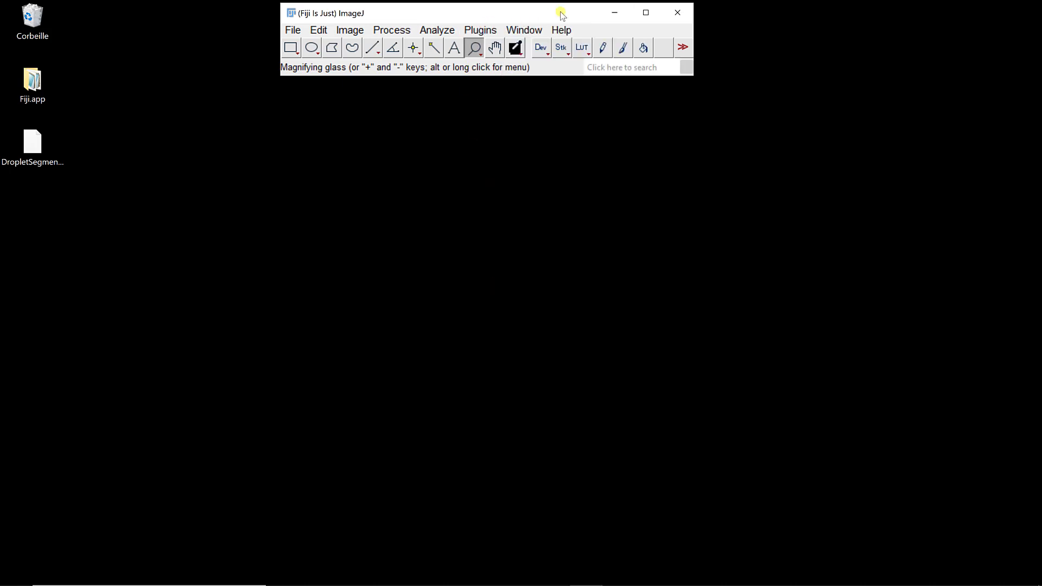
Run Help > Update... to list pending Java-8 updates like TrackMate and bio-formats.
left_click(561, 30)
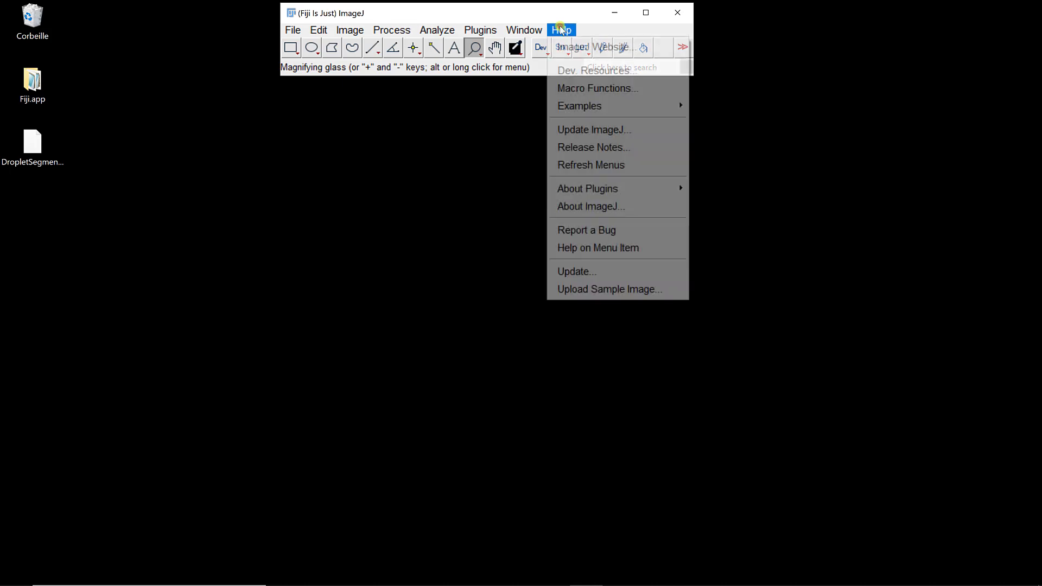
left_click(579, 273)
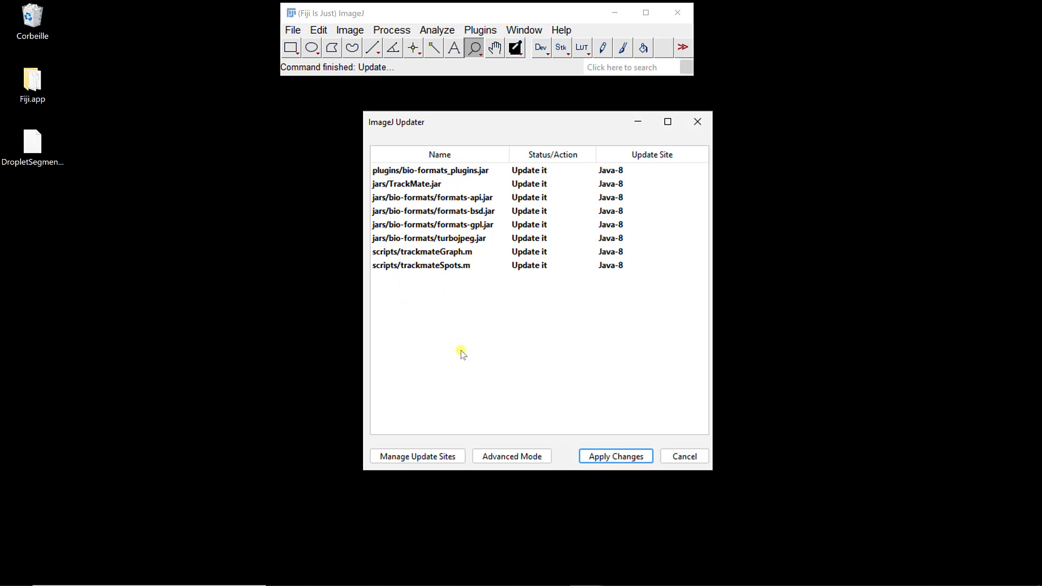
Activate the PTBIOP and IJPB-plugins update sites, queuing BIOP plugins and MorphoLibJ for install.
left_click(408, 457)
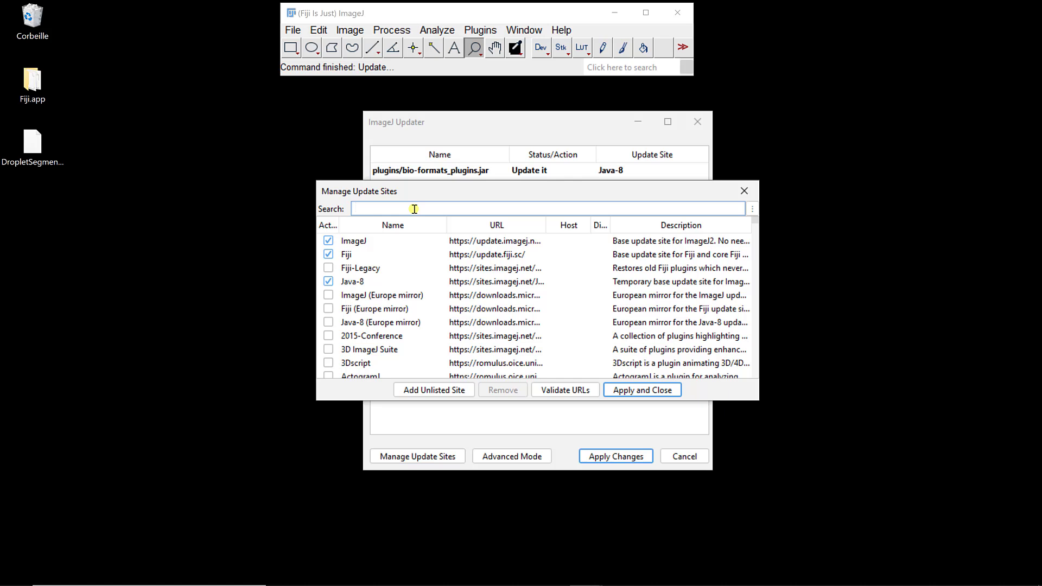
type("ptb")
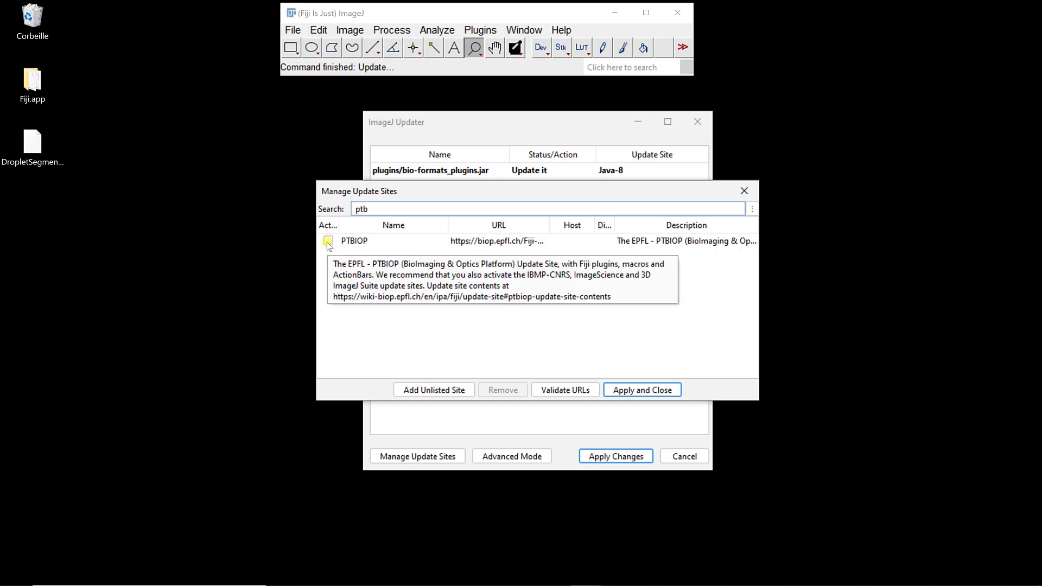
left_click(327, 242)
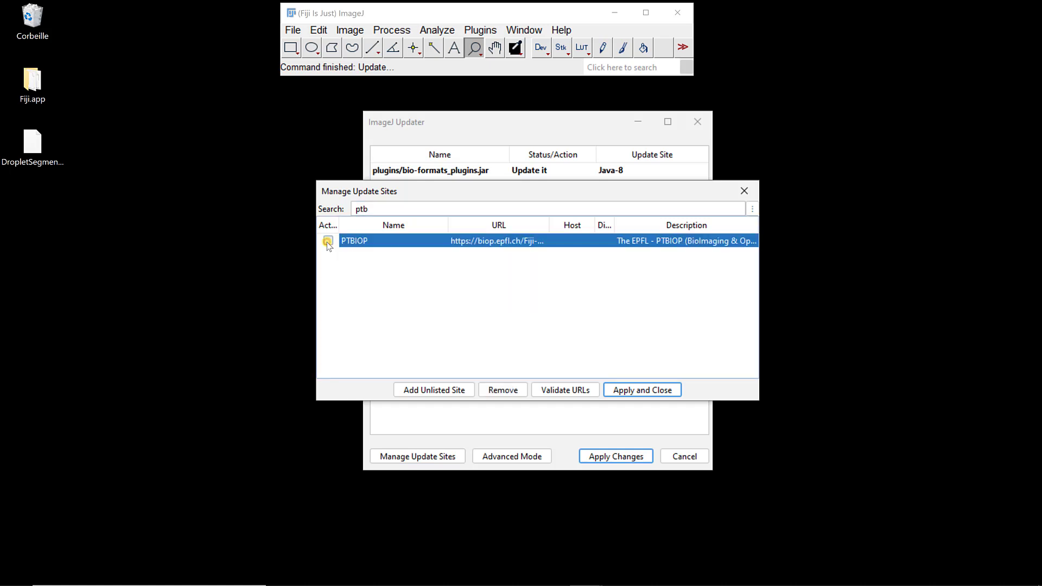
left_click(403, 209)
key("BackSpace")
key("BackSpace")
key("BackSpace")
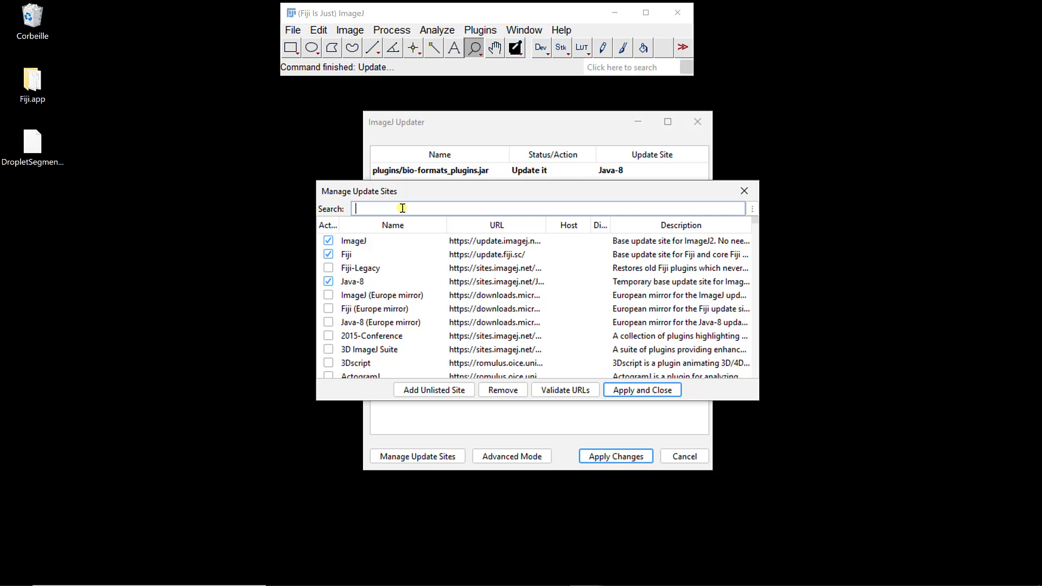
type("ijp")
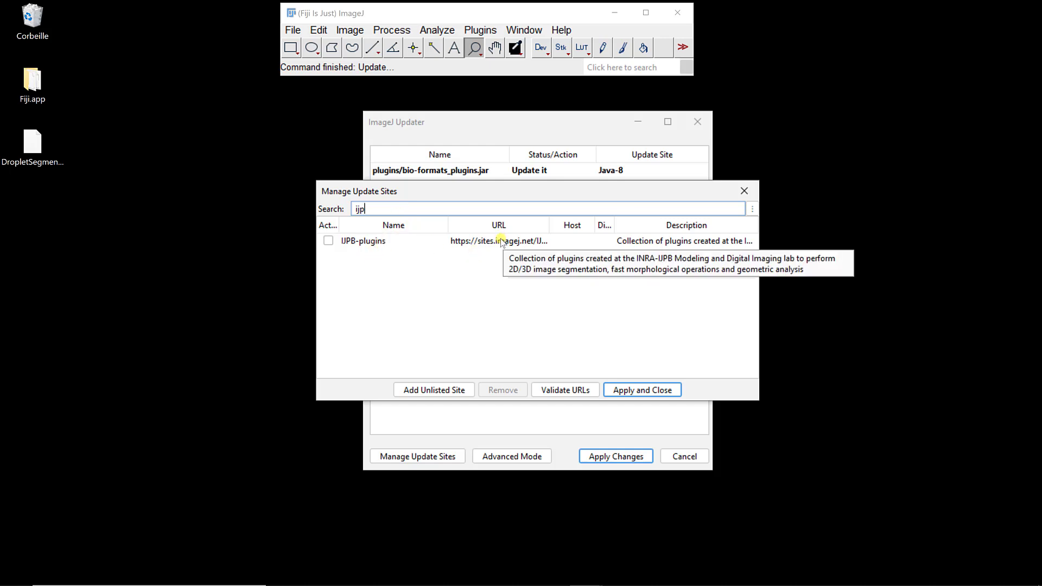
left_click(328, 241)
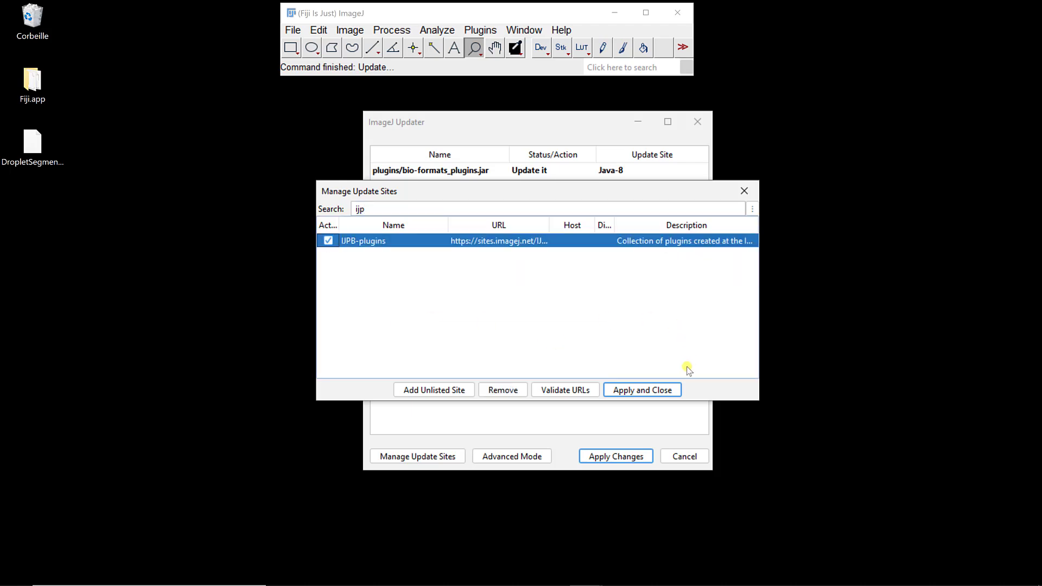
left_click(645, 390)
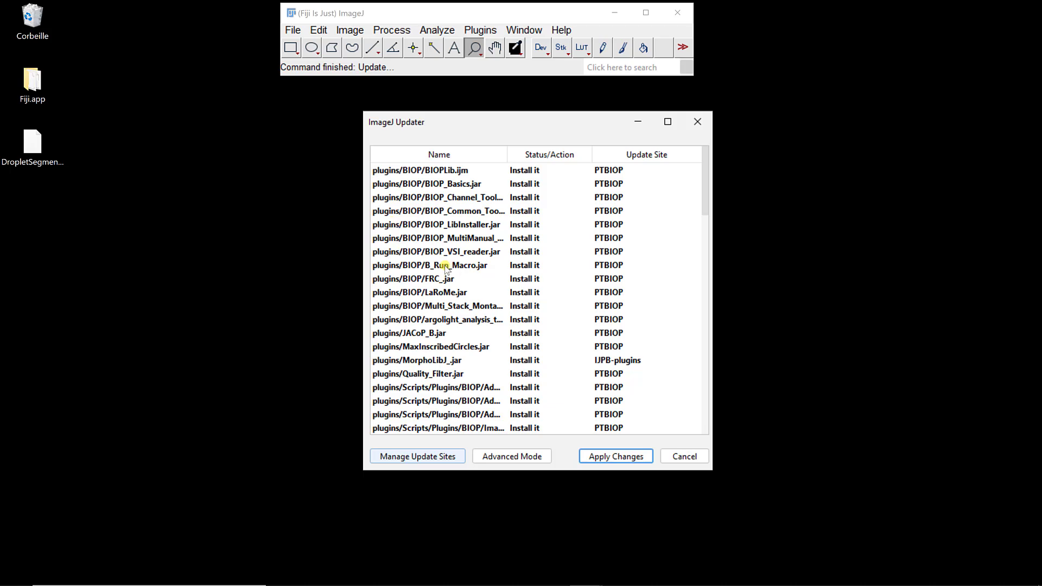
scroll(471, 320, "down", 10)
scroll(471, 319, "up", 10)
Apply all pending updates and acknowledge the 'Updated successfully' message.
left_click(610, 457)
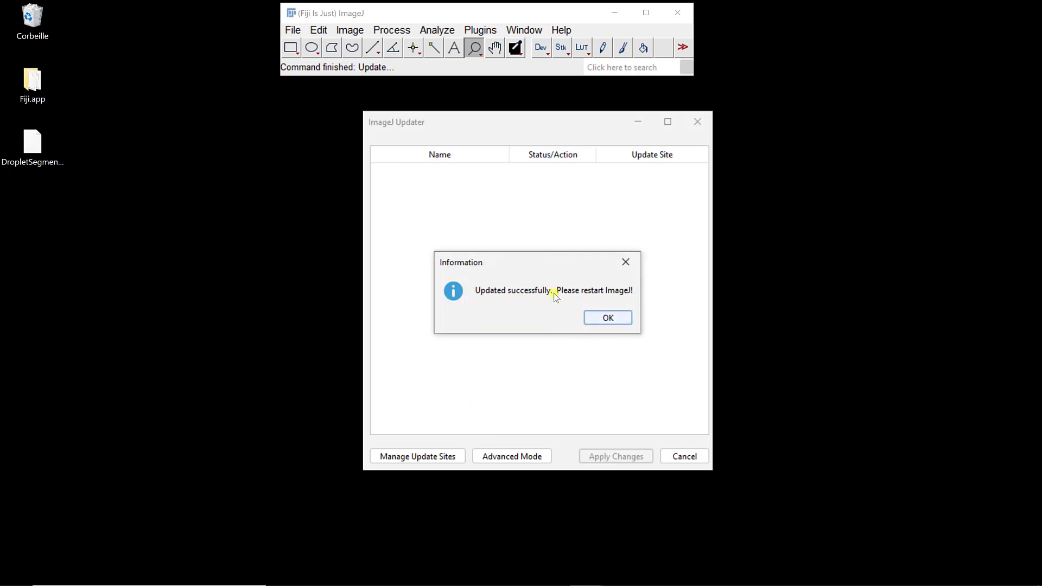
left_click(604, 319)
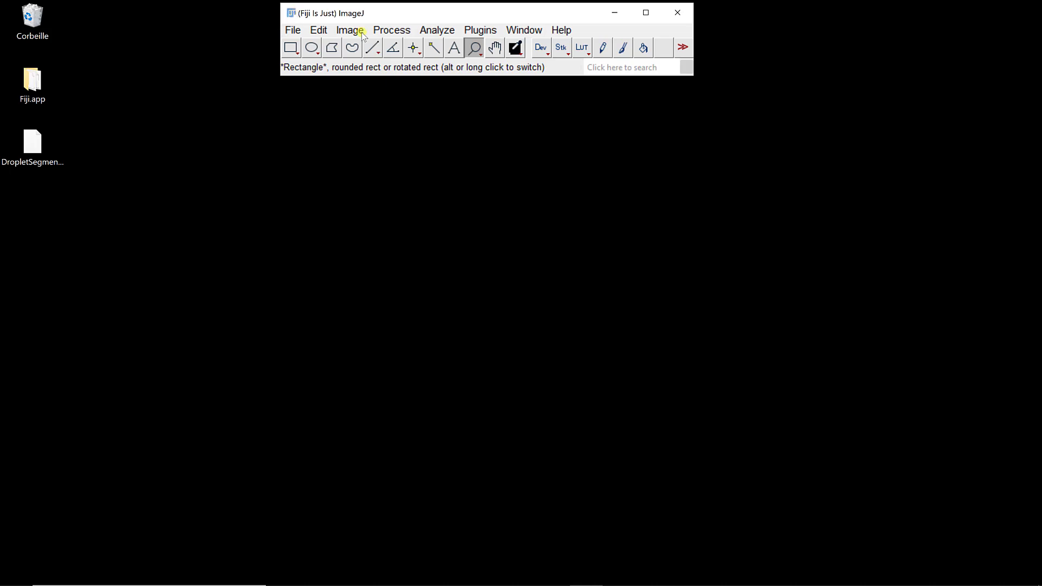
Close Fiji and relaunch it from ImageJ-win64.exe in the Fiji.app folder.
left_click(678, 13)
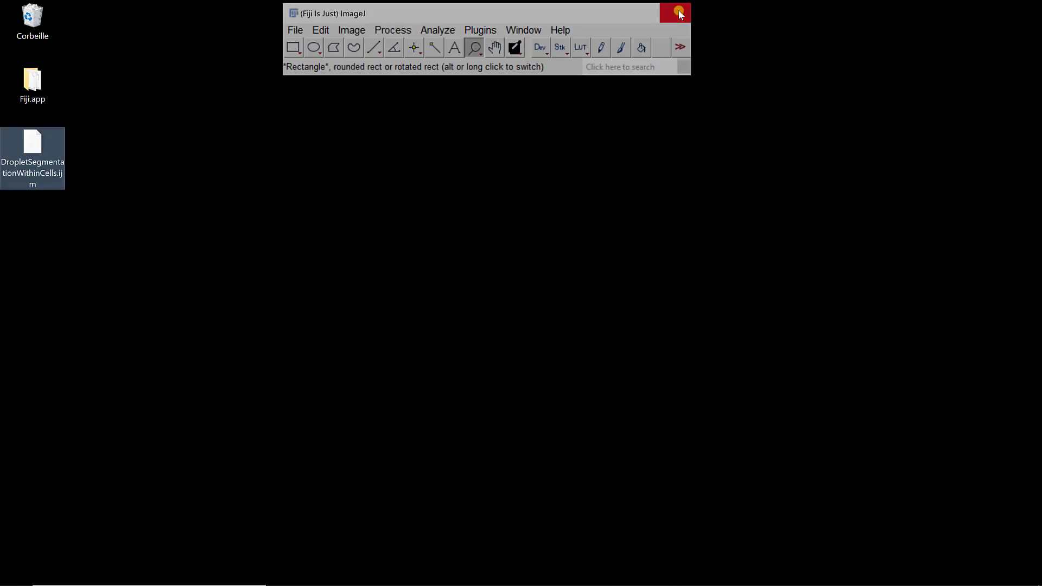
double_click(39, 81)
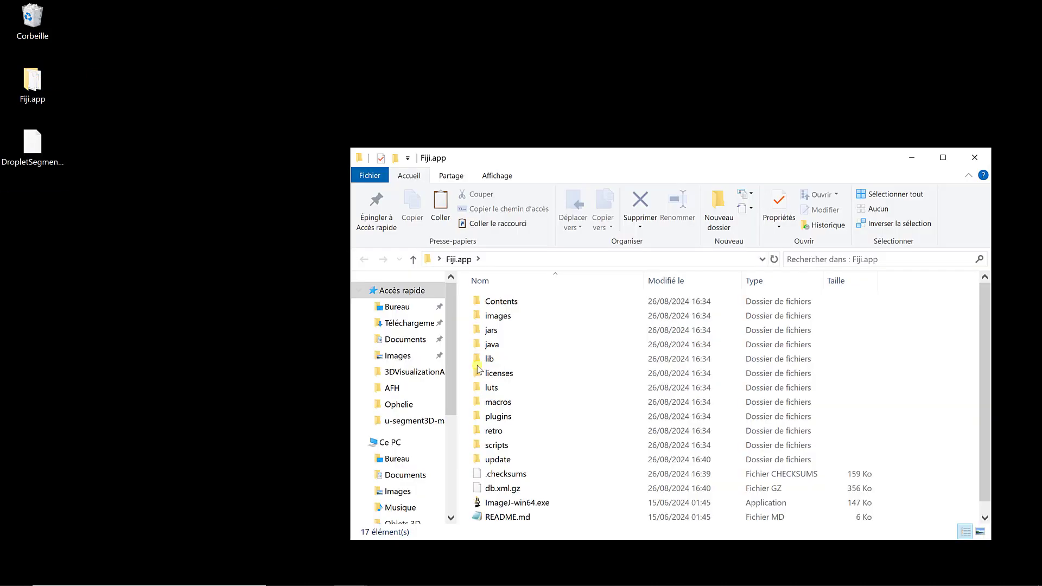
scroll(478, 375, "down", 1)
double_click(507, 488)
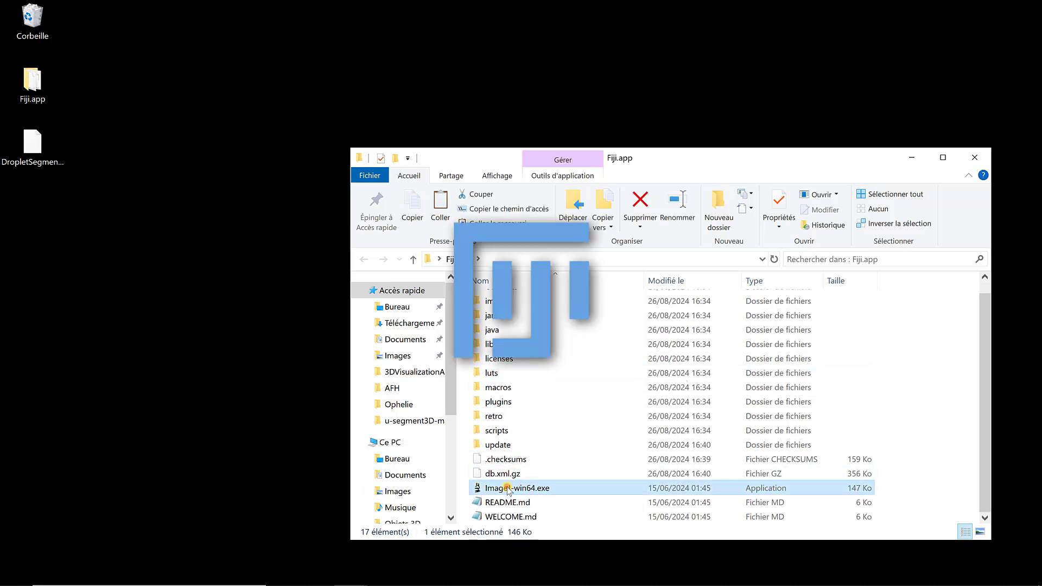
left_click(913, 159)
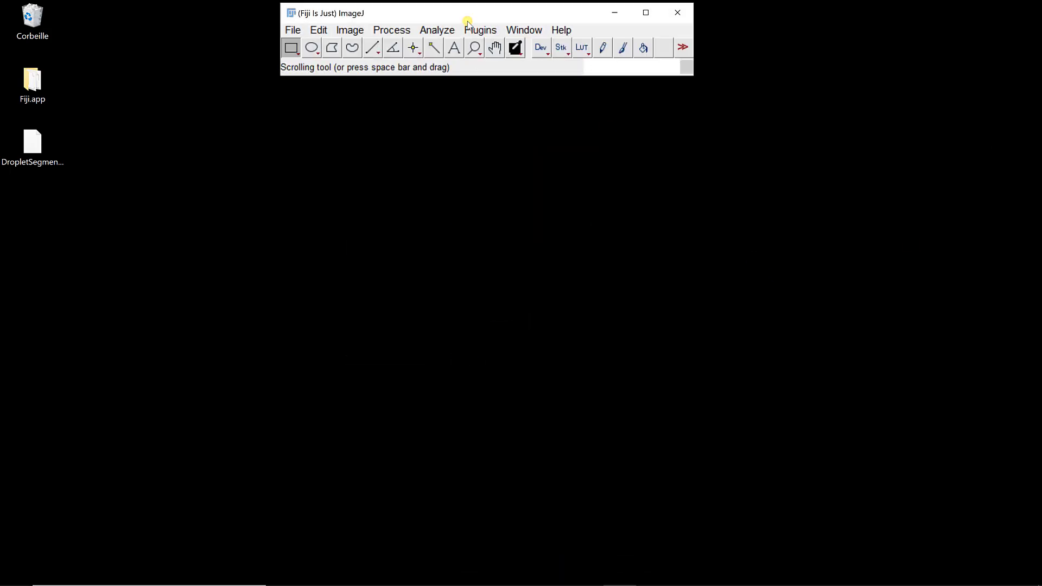
Check the Plugins menu for the new MorphoLibJ and BIOP > Cellpose entries.
left_click(469, 28)
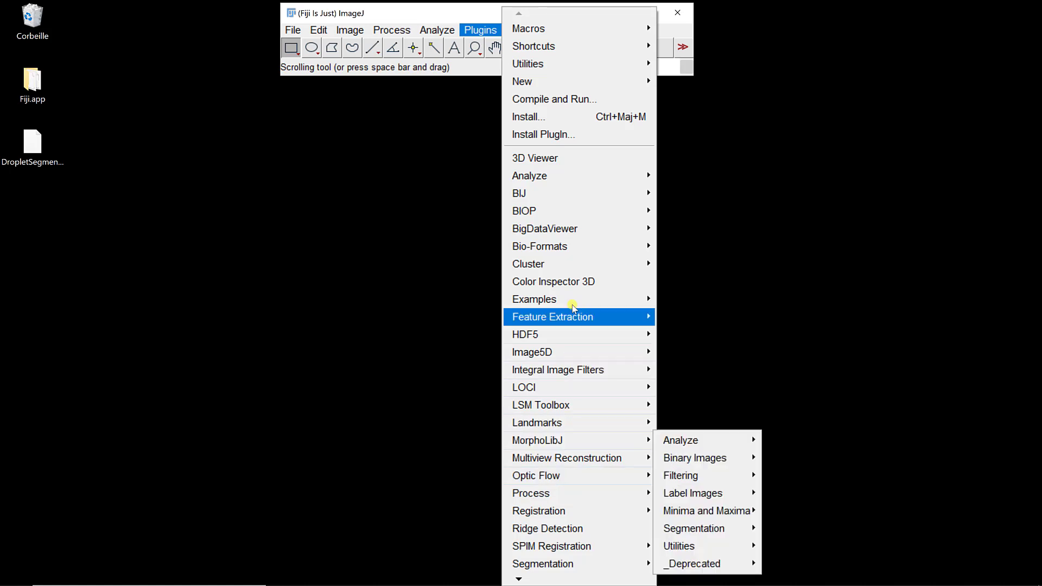
mouse_move(585, 208)
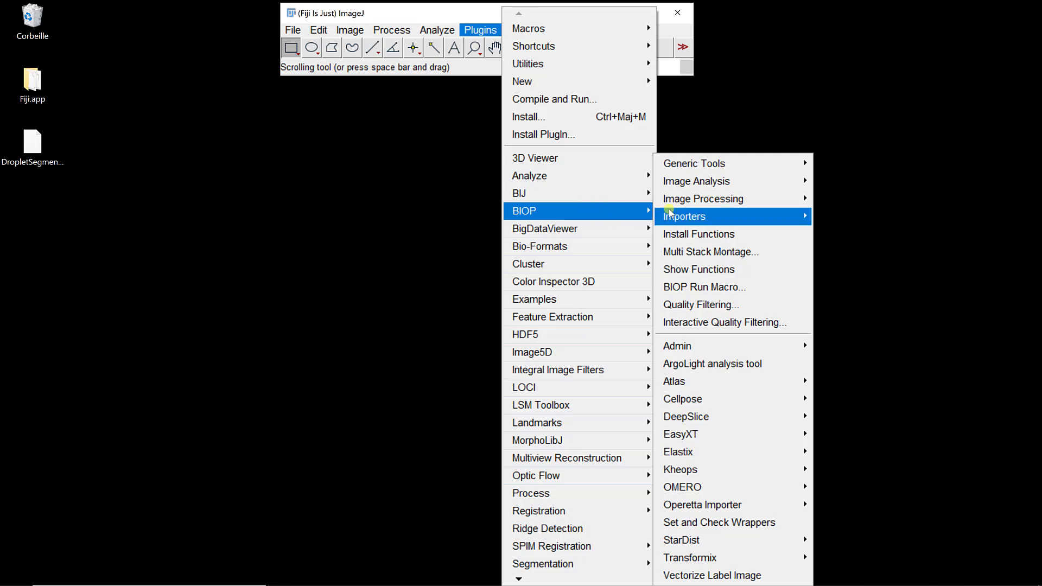
left_click(714, 302)
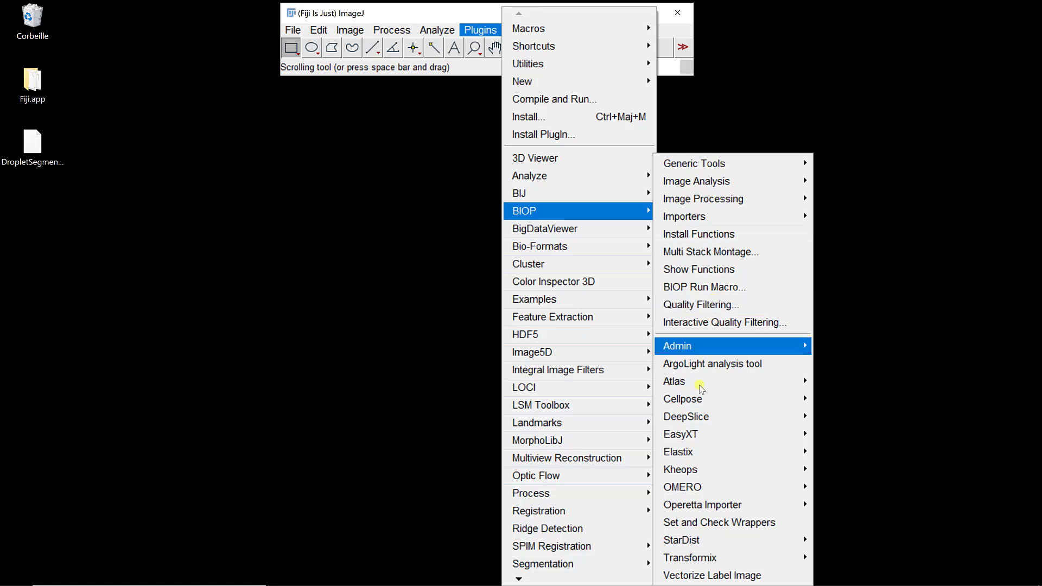
Confirm Cellpose setup with D:\Work\CellposeGPUenv, venv type, GPU enabled and version 2.0.
mouse_move(698, 400)
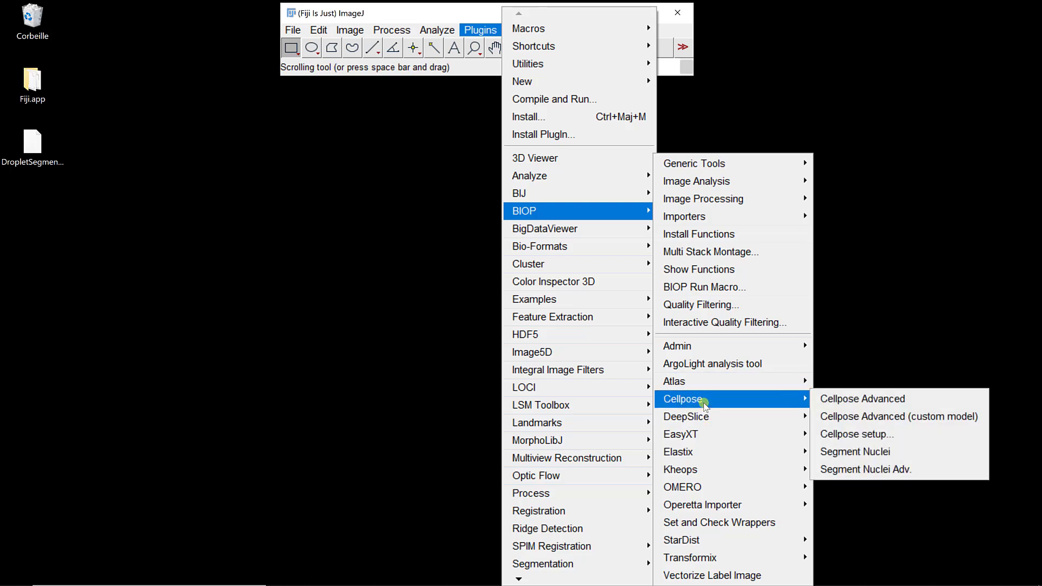
left_click(856, 435)
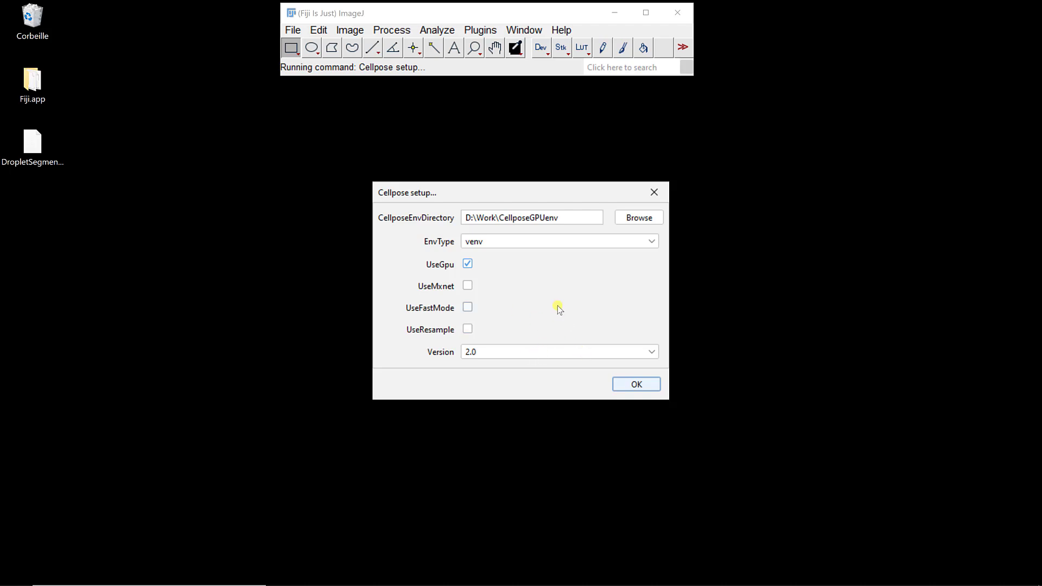
left_click(522, 351)
left_click(522, 351)
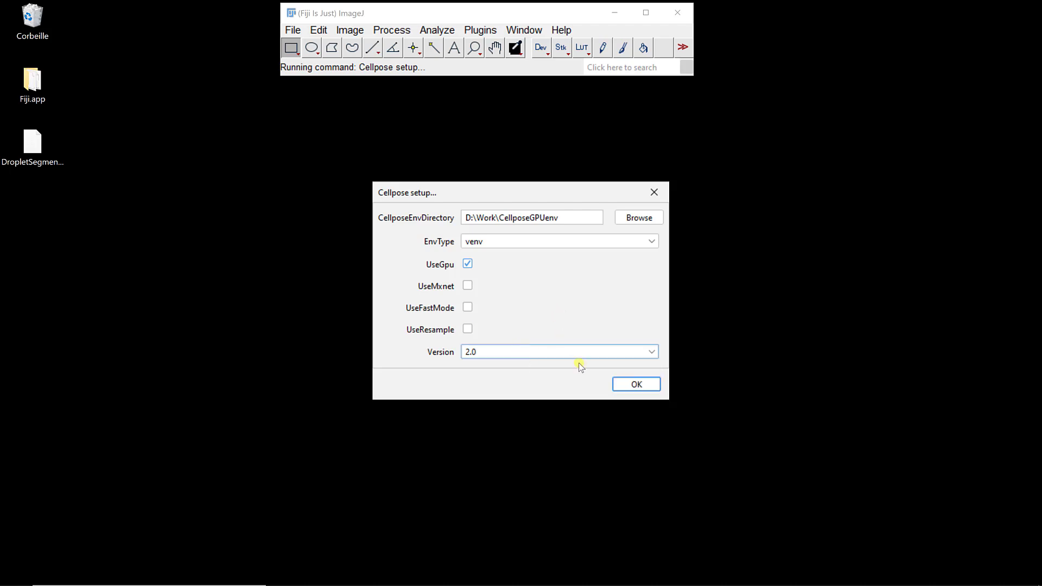
left_click(637, 384)
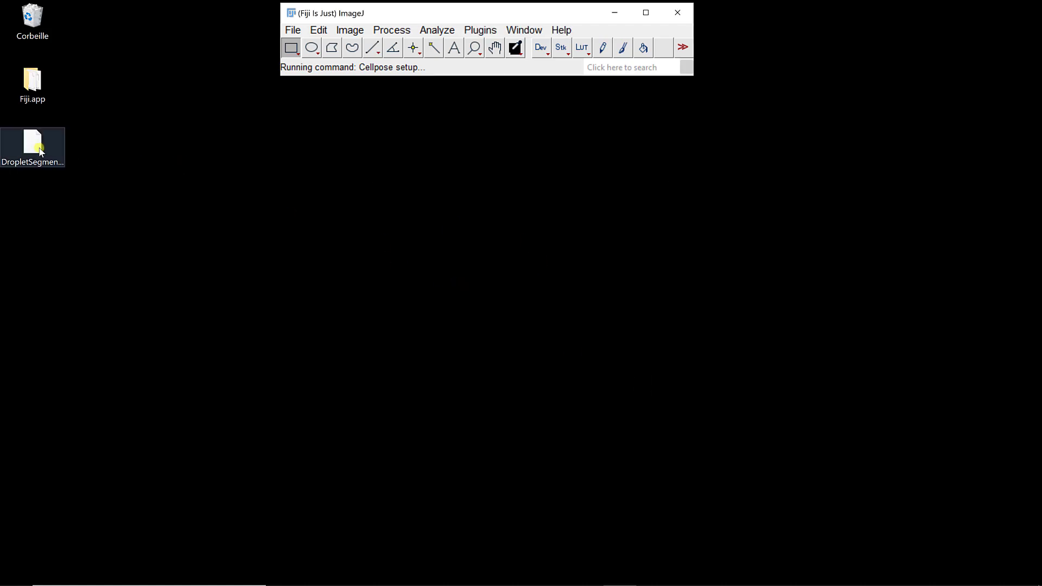
Open DropletSegmentationWithinCells.ijm in the Script Editor snapped right, with Fiji's main window moved left.
left_click_drag(38, 146, 380, 50)
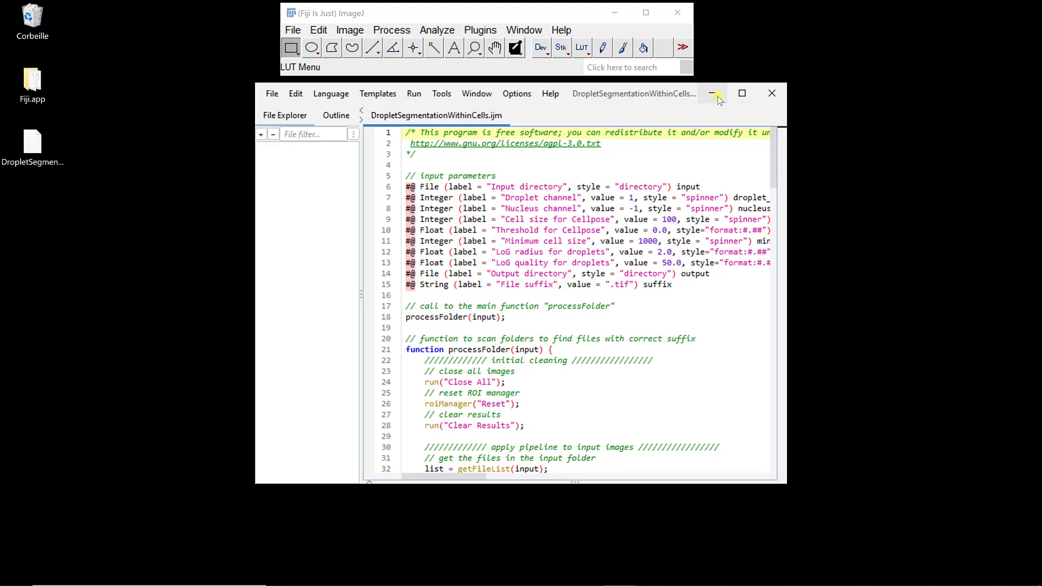
left_click_drag(668, 93, 1039, 103)
left_click(896, 235)
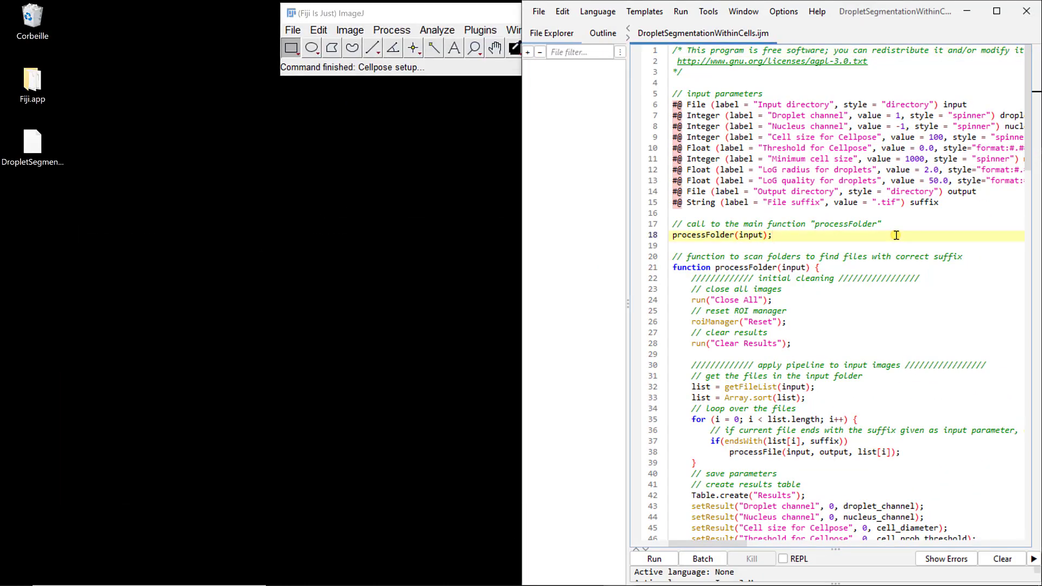
left_click_drag(469, 17, 268, 31)
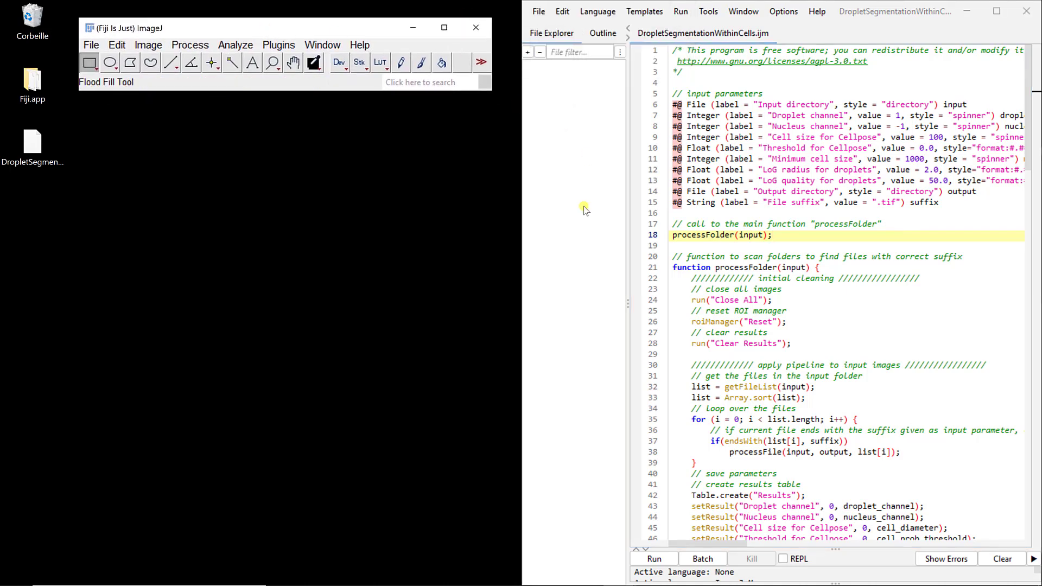